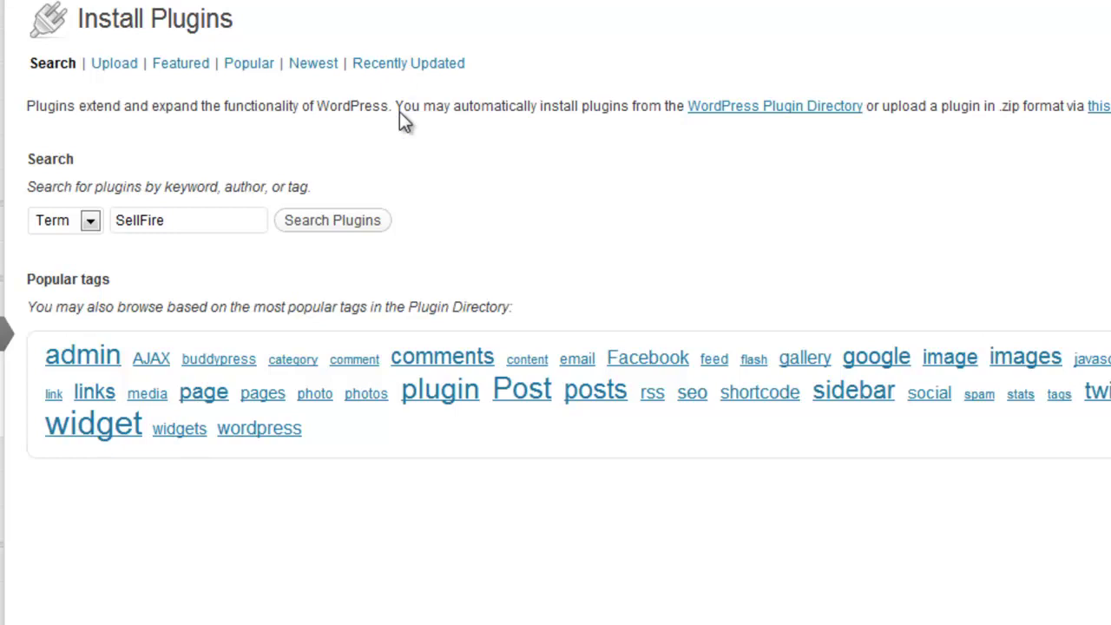
Step: Run the WordPress plugin directory search for SellFire
{"action": "left_click", "coordinate": [372, 222]}
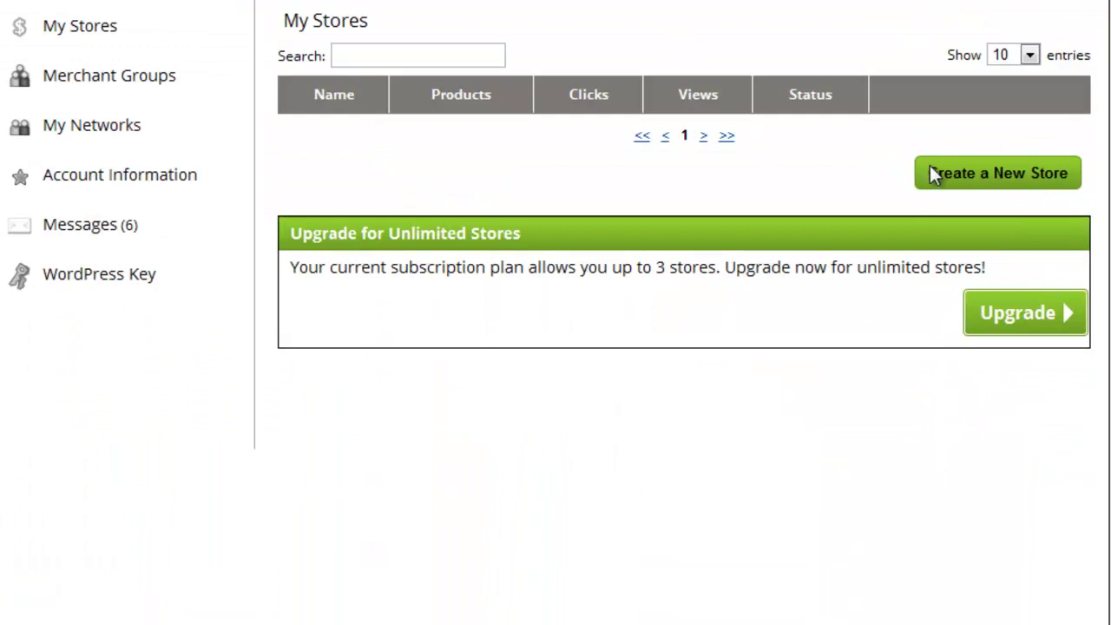
Step: Create a new SellFire store named 'Discounted Jeans'
{"action": "left_click", "coordinate": [929, 174]}
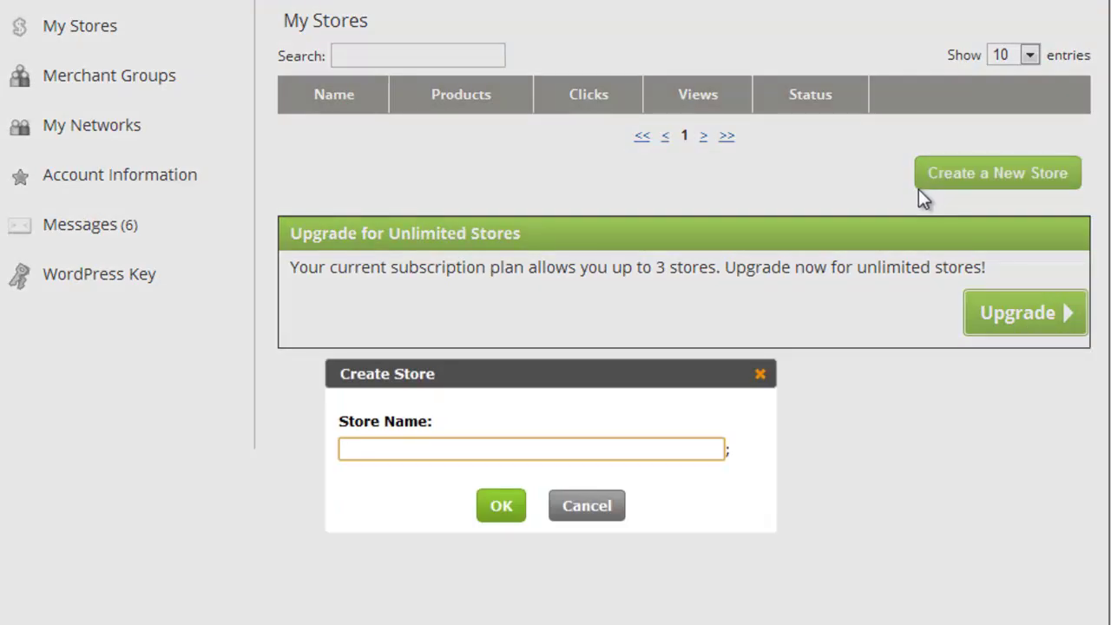
{"action": "type", "text": "D"}
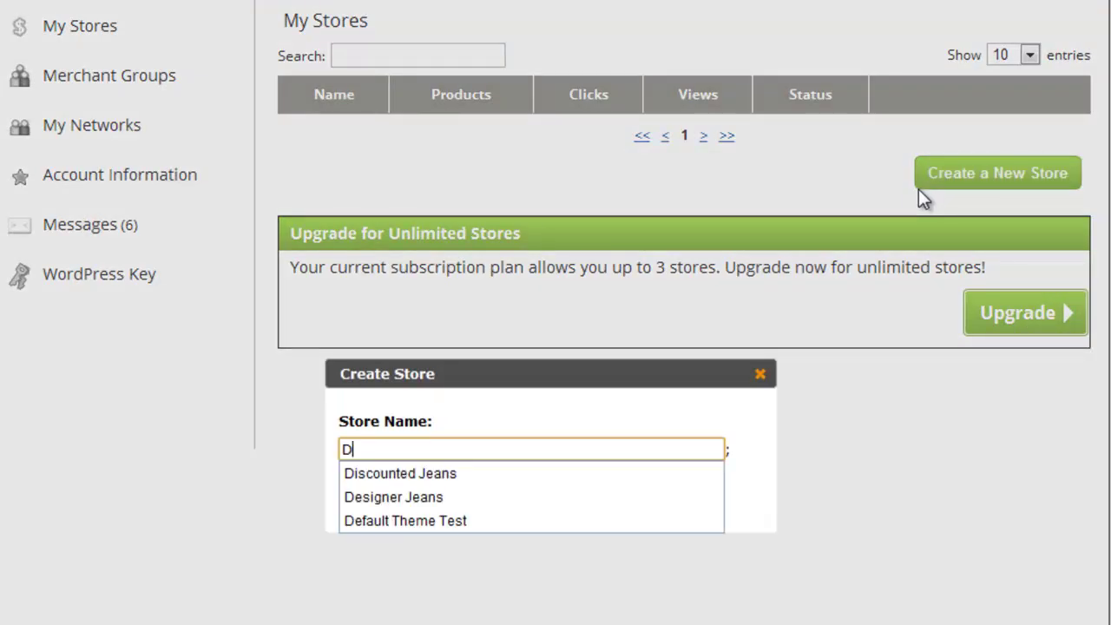
{"action": "type", "text": "iscounted Je"}
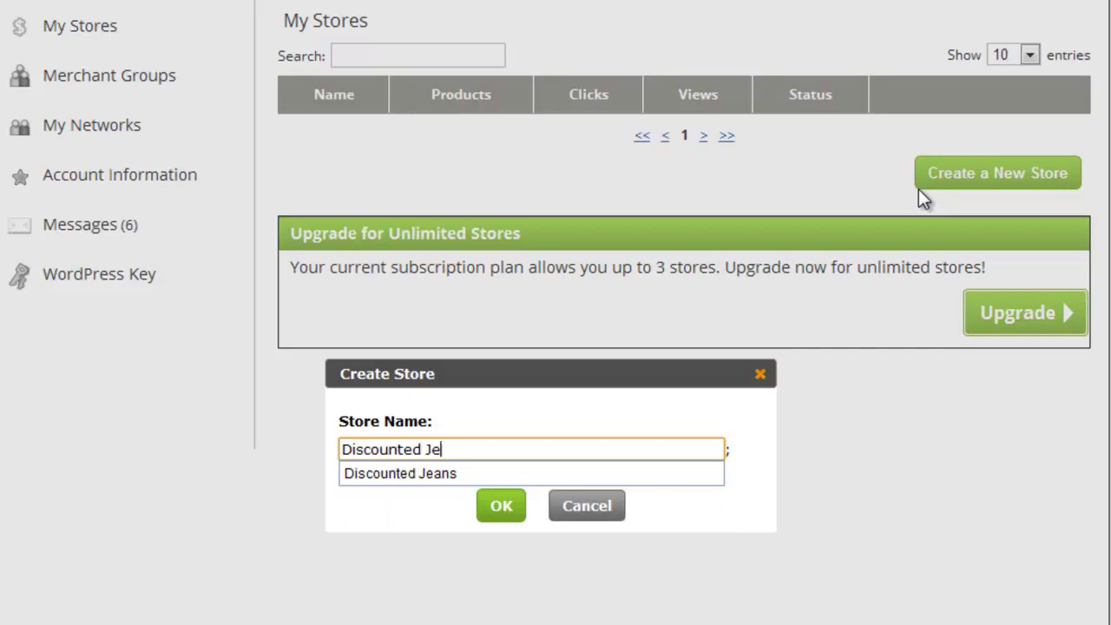
{"action": "type", "text": "ans"}
{"action": "key", "text": "Return"}
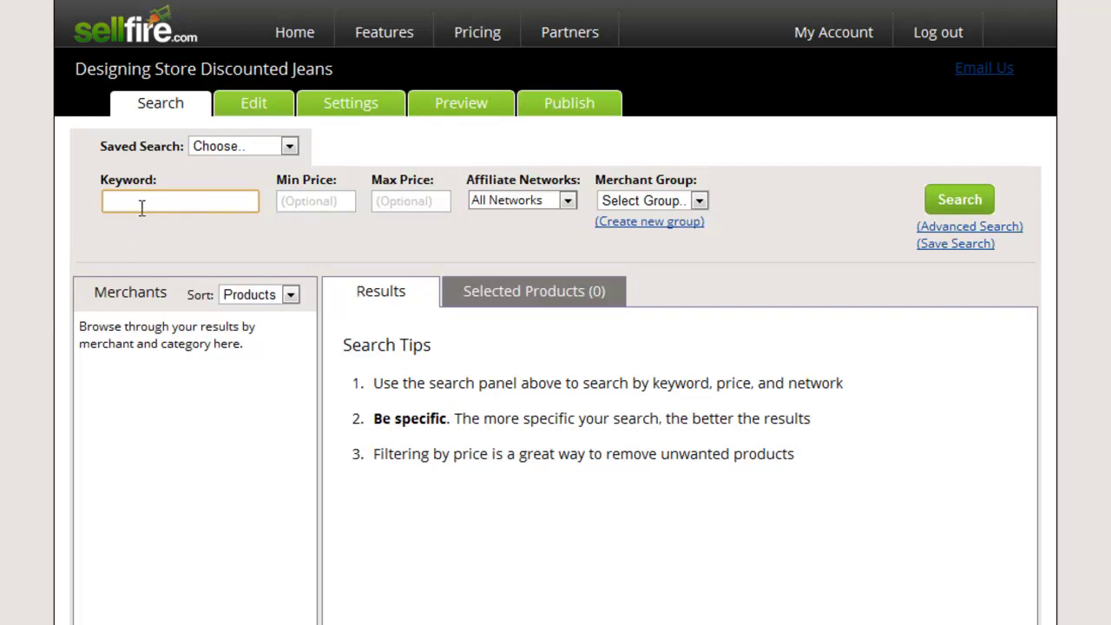
Step: Enter keyword 'jeans' and a minimum price of 75.00 in the product search
{"action": "type", "text": "jeans"}
{"action": "left_click", "coordinate": [300, 207]}
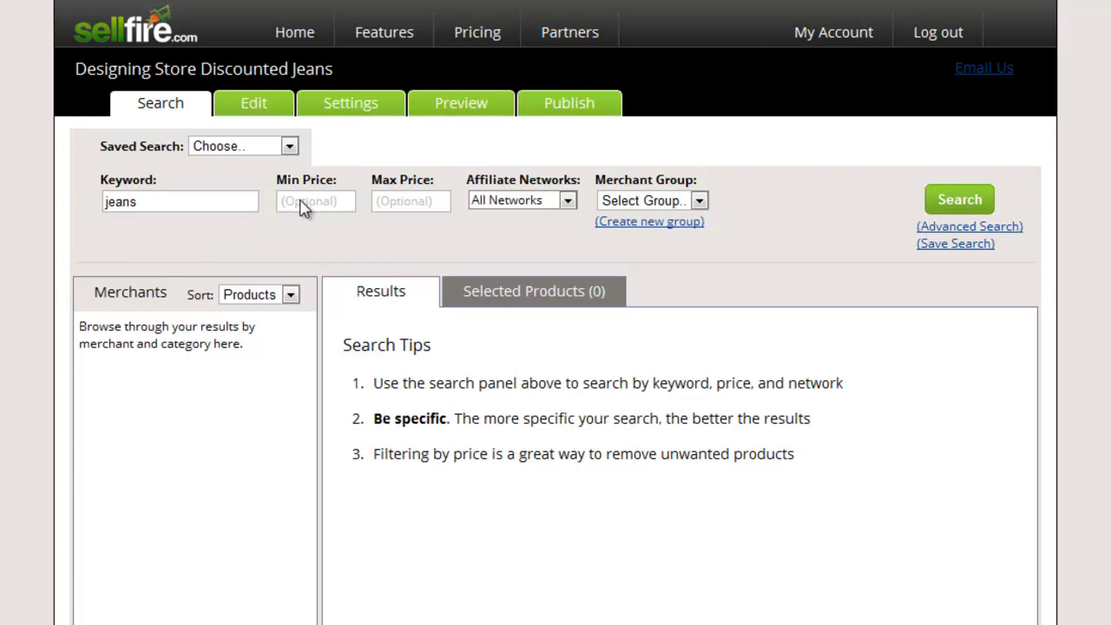
{"action": "type", "text": "75.00"}
Step: Add an advanced filter of Discount Percent greater than 25% and rerun the jeans search
{"action": "left_click", "coordinate": [927, 228]}
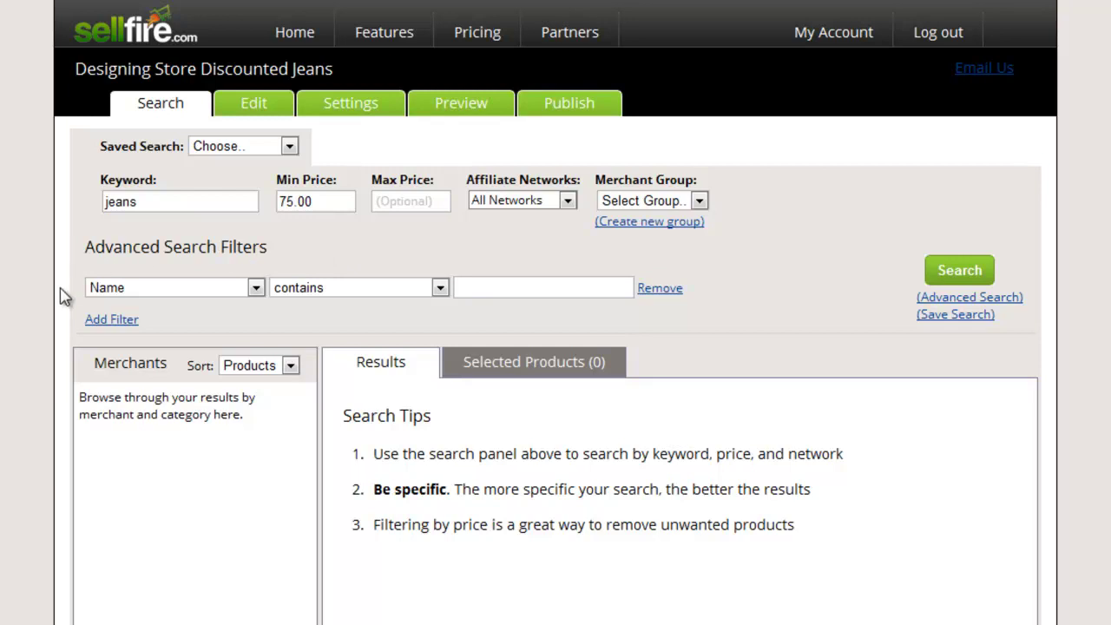
{"action": "left_click", "coordinate": [104, 290]}
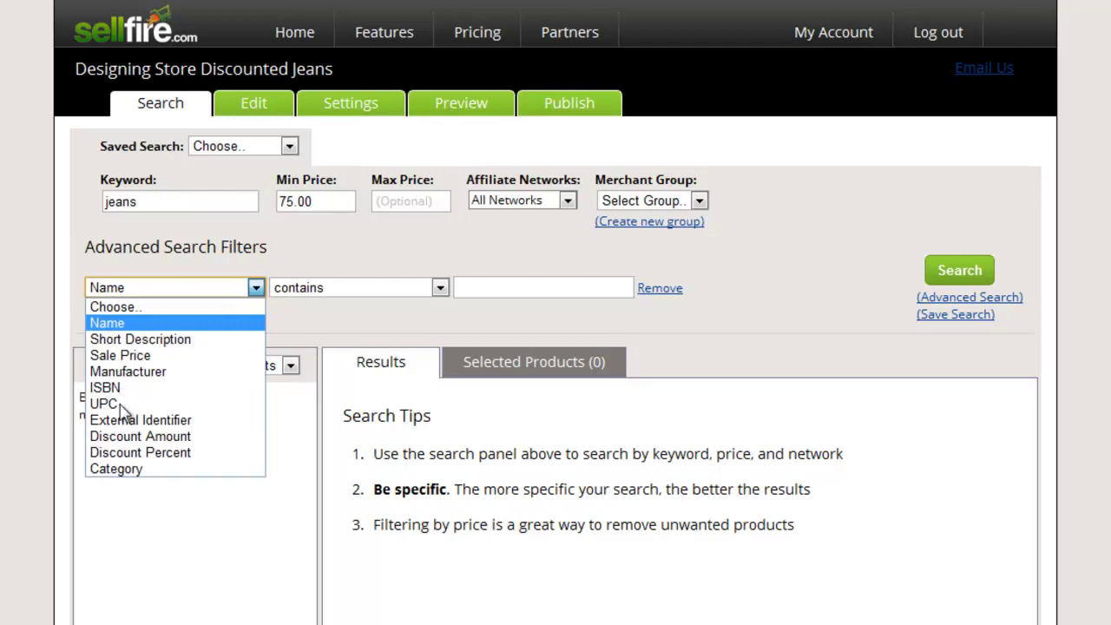
{"action": "left_click", "coordinate": [124, 452]}
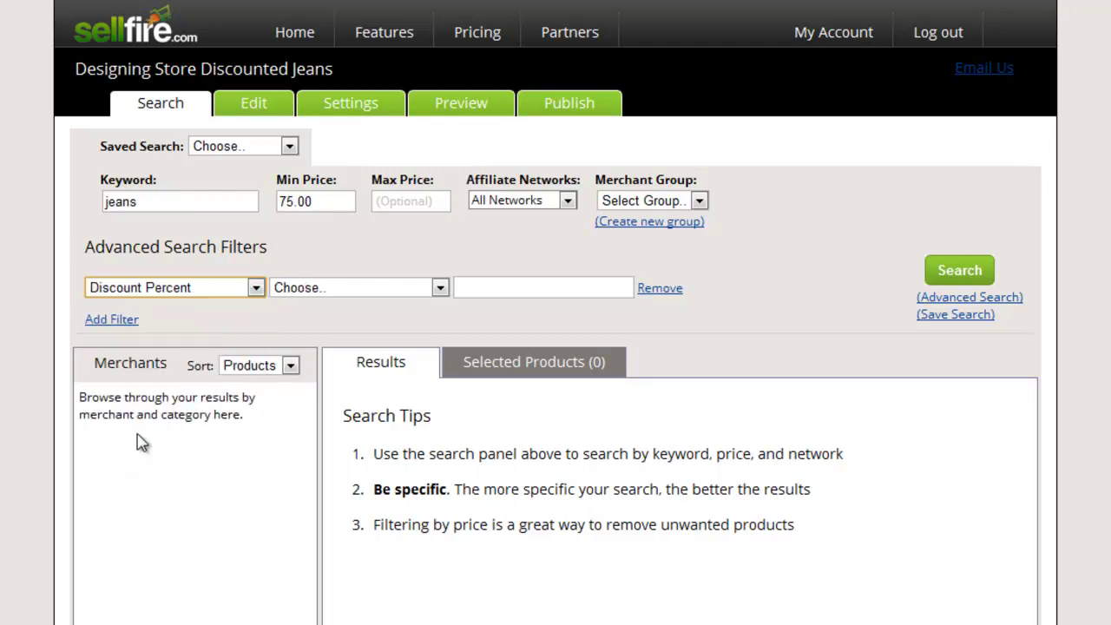
{"action": "left_click", "coordinate": [335, 292]}
{"action": "left_click", "coordinate": [341, 356]}
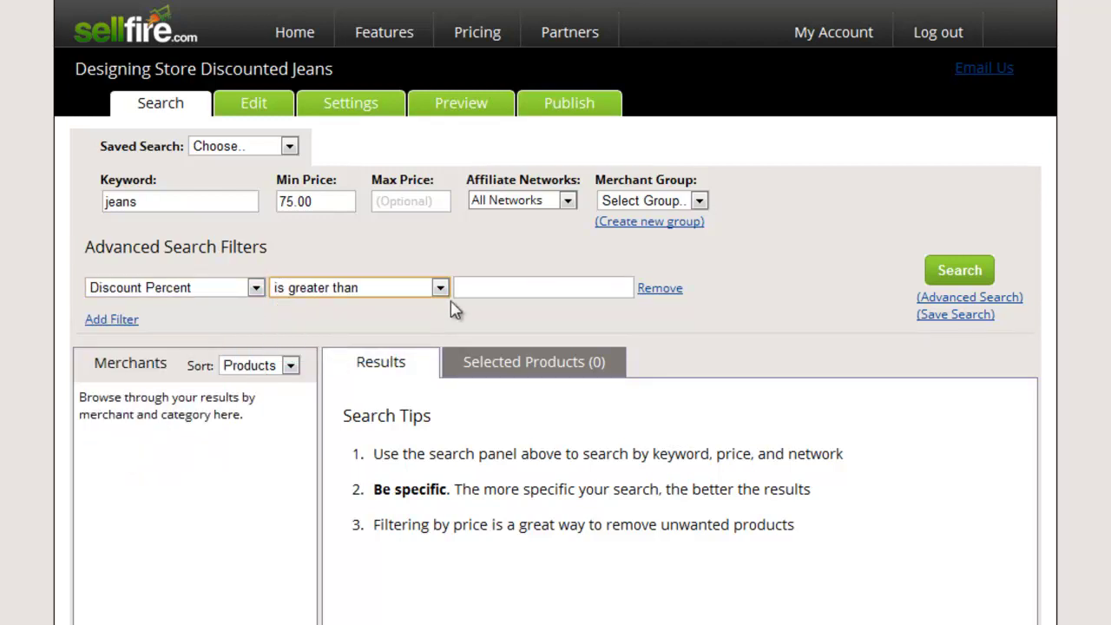
{"action": "left_click", "coordinate": [467, 287]}
{"action": "type", "text": "25%"}
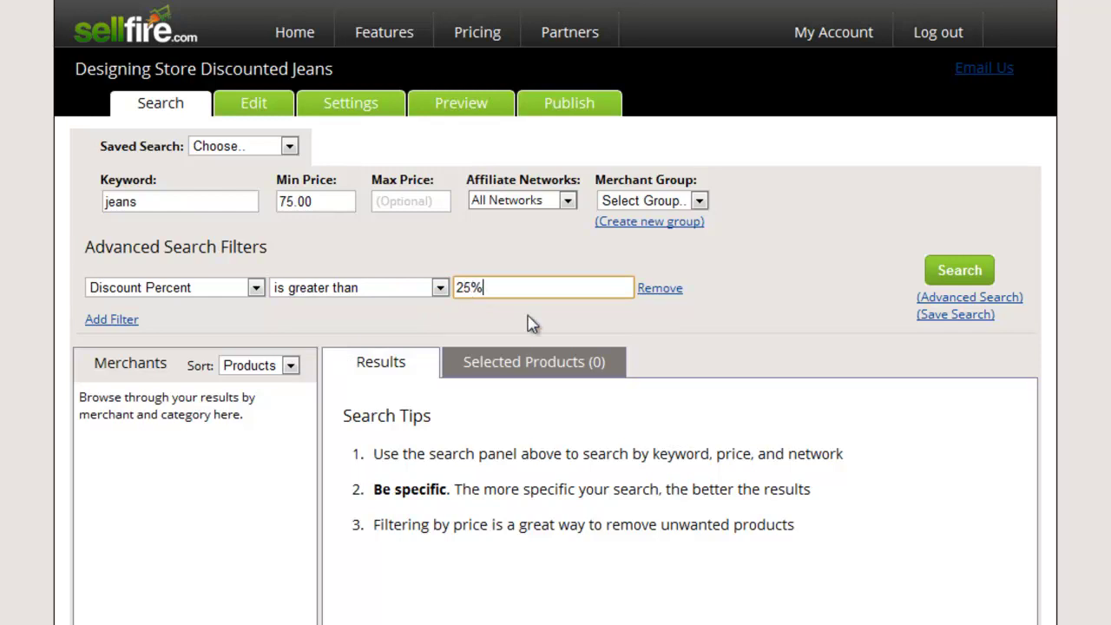
{"action": "left_click", "coordinate": [928, 270]}
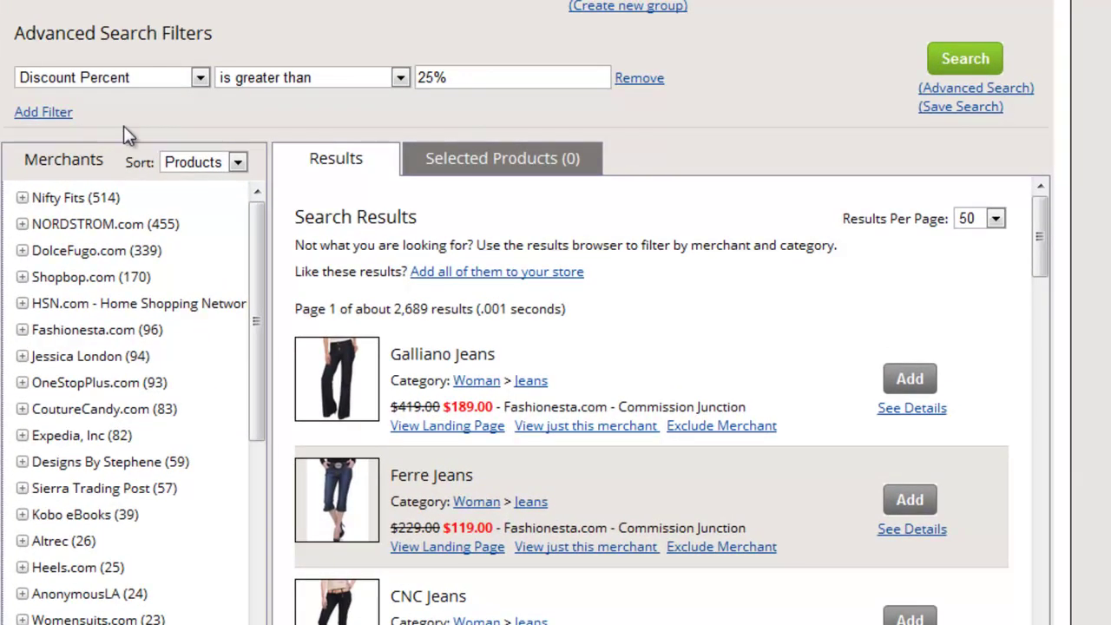
Step: Add a second filter, Category contains 'women, woman', and rerun the search
{"action": "left_click", "coordinate": [68, 115]}
{"action": "left_click", "coordinate": [73, 121]}
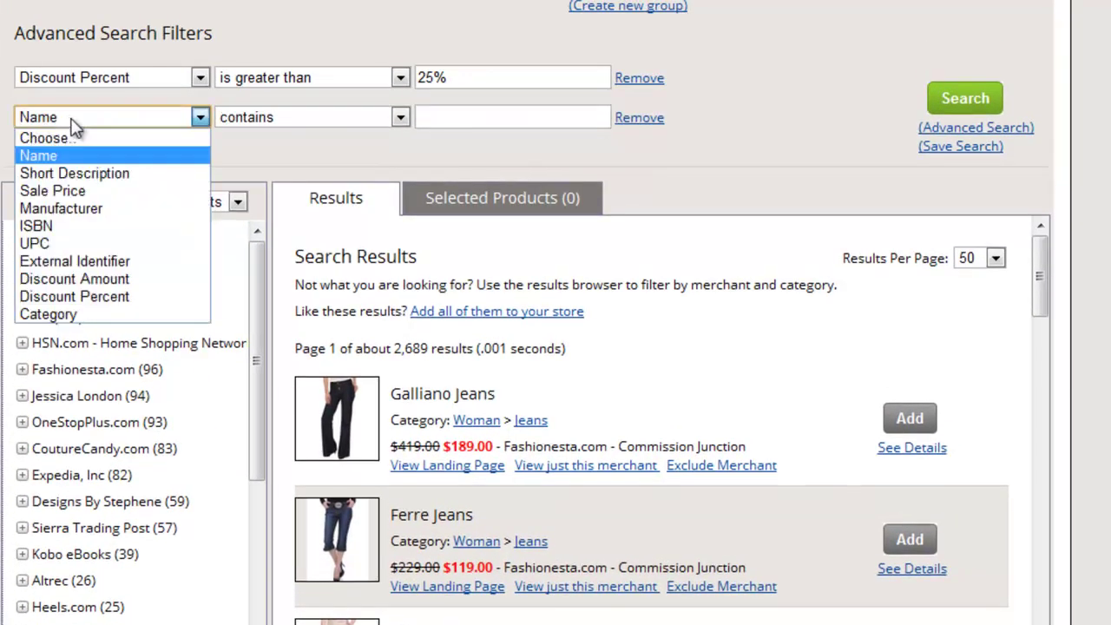
{"action": "left_click", "coordinate": [66, 314]}
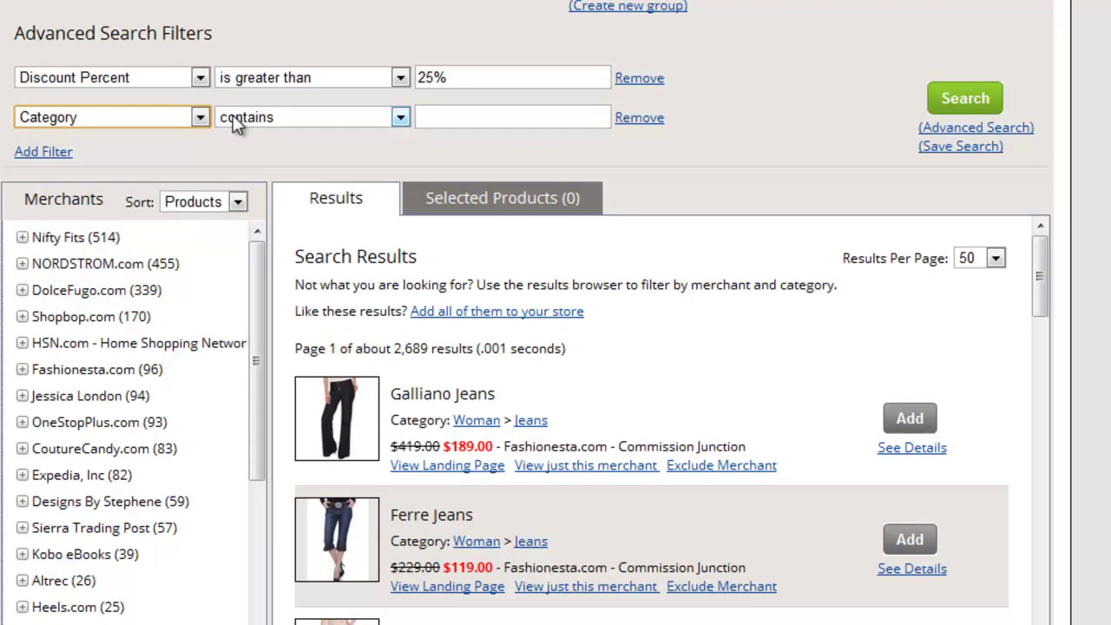
{"action": "left_click", "coordinate": [480, 112]}
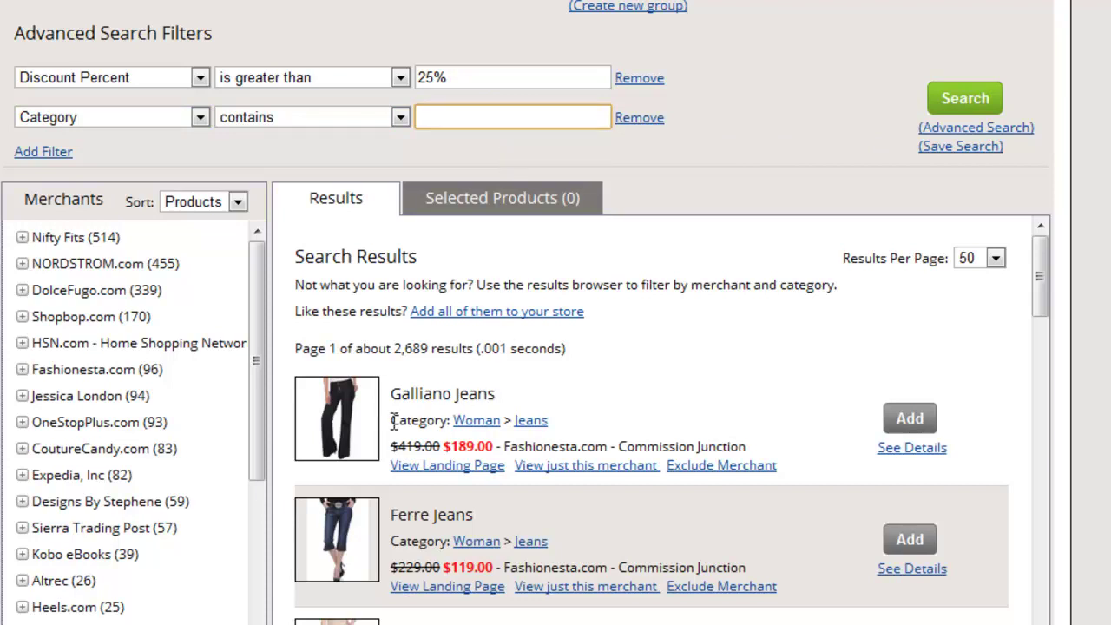
{"action": "left_click_drag", "start_coordinate": [392, 420], "coordinate": [563, 427]}
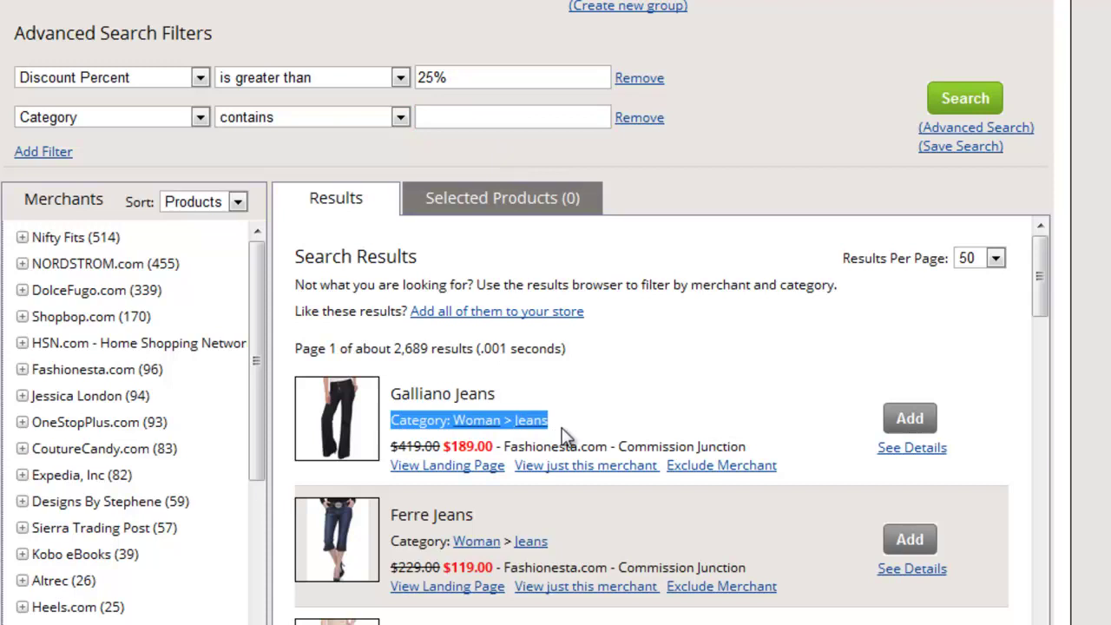
{"action": "left_click_drag", "start_coordinate": [393, 538], "coordinate": [556, 545]}
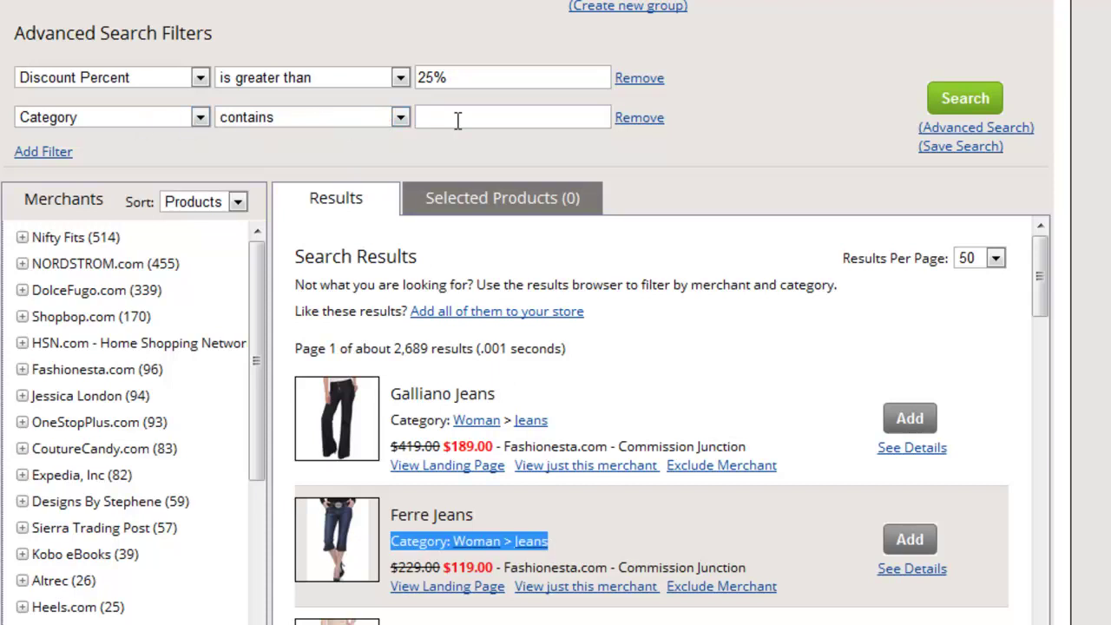
{"action": "left_click", "coordinate": [498, 115]}
{"action": "type", "text": "women, woman"}
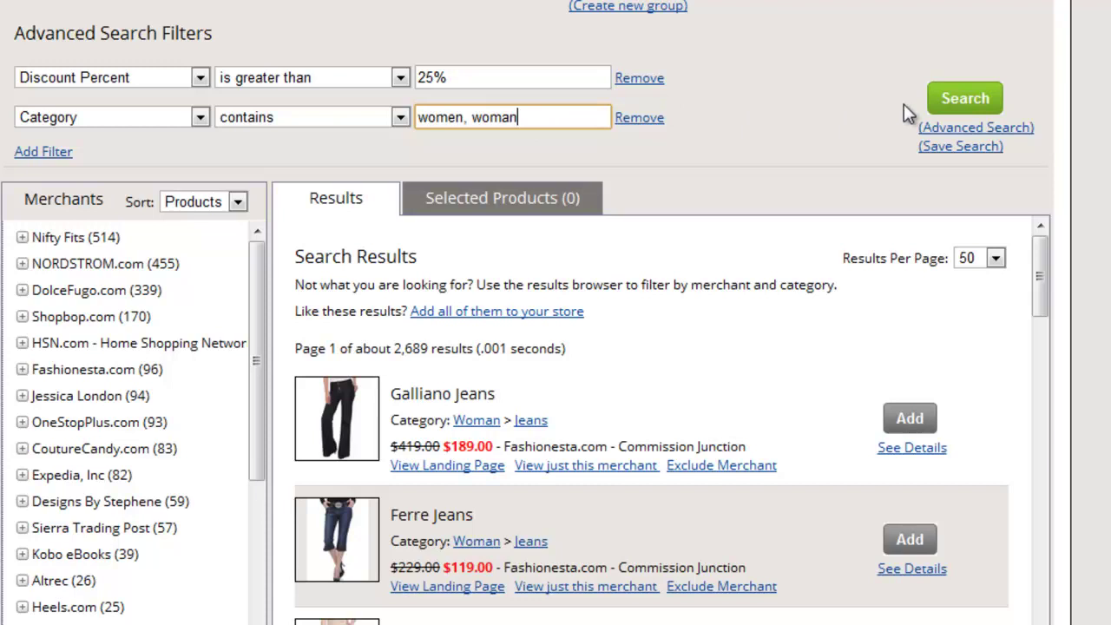
{"action": "left_click", "coordinate": [955, 102]}
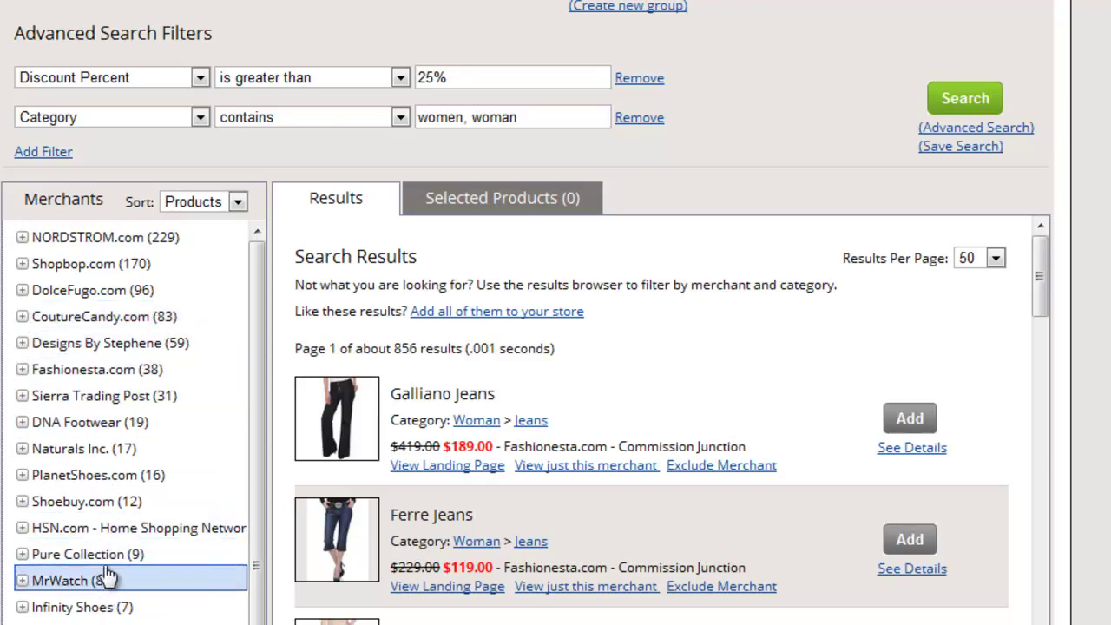
Step: Create a 'Discounted Jeans' merchant group containing NORDSTROM.com
{"action": "right_click", "coordinate": [126, 246]}
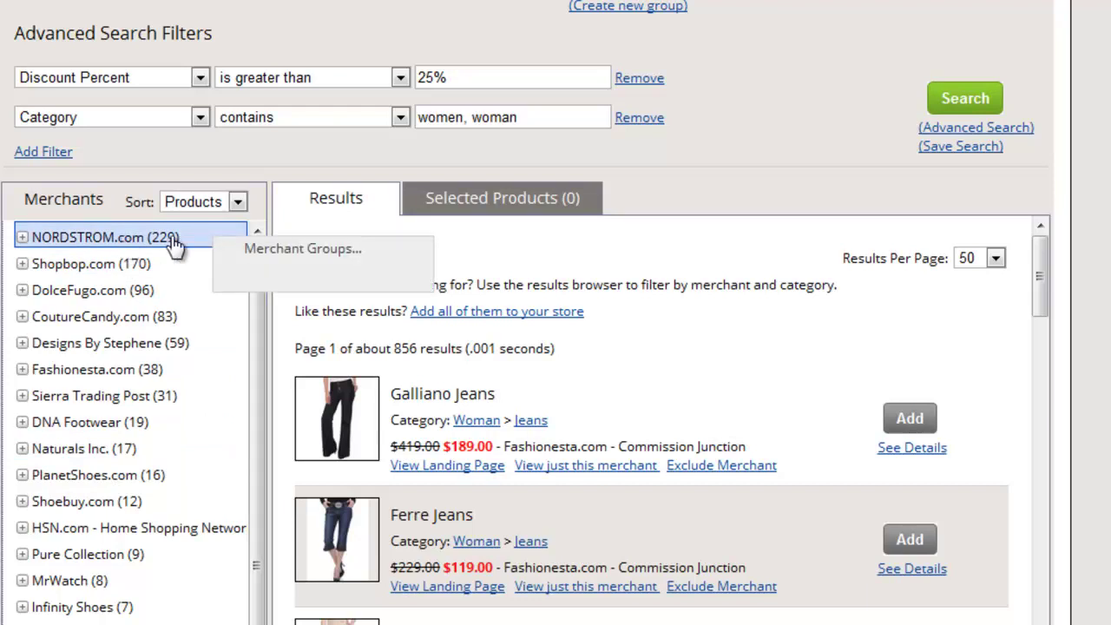
{"action": "left_click", "coordinate": [328, 265]}
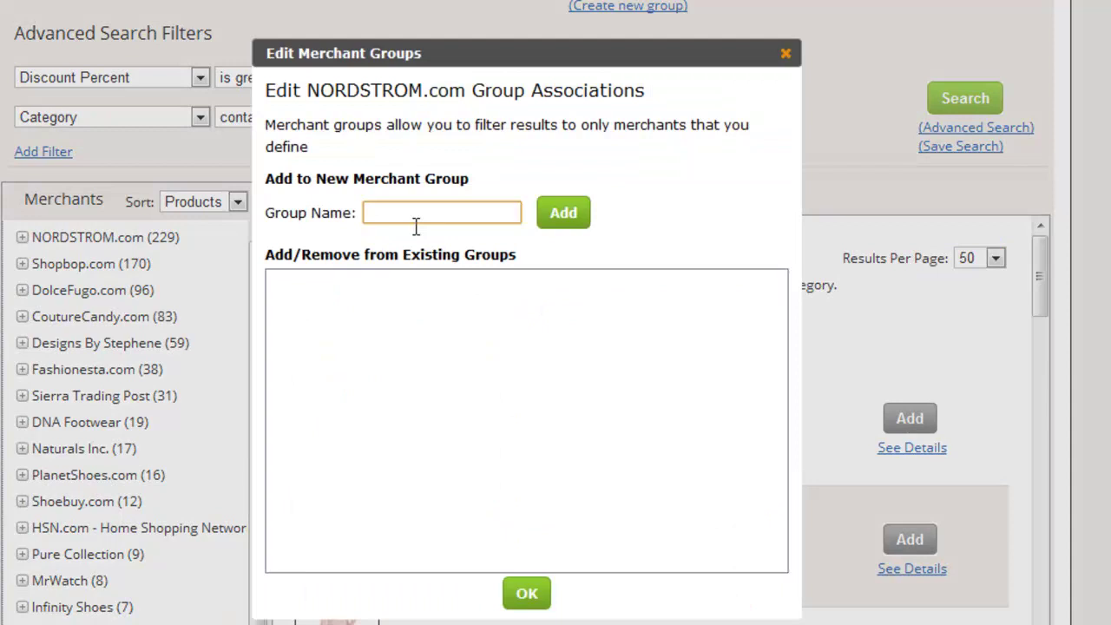
{"action": "type", "text": "Discounted Jeans"}
{"action": "left_click", "coordinate": [553, 218]}
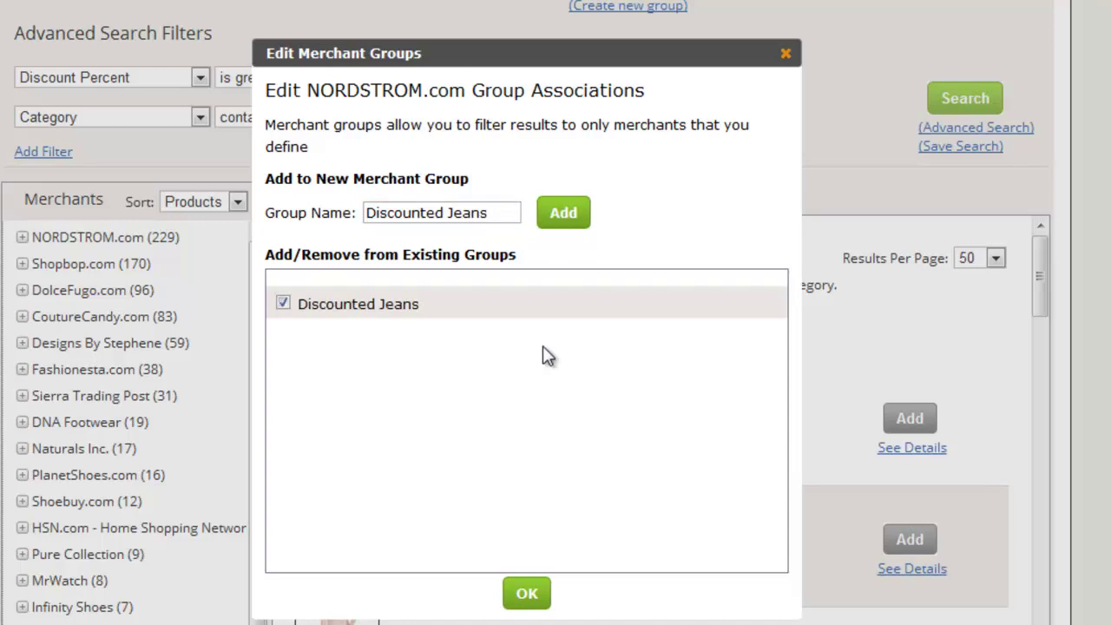
{"action": "left_click", "coordinate": [528, 596]}
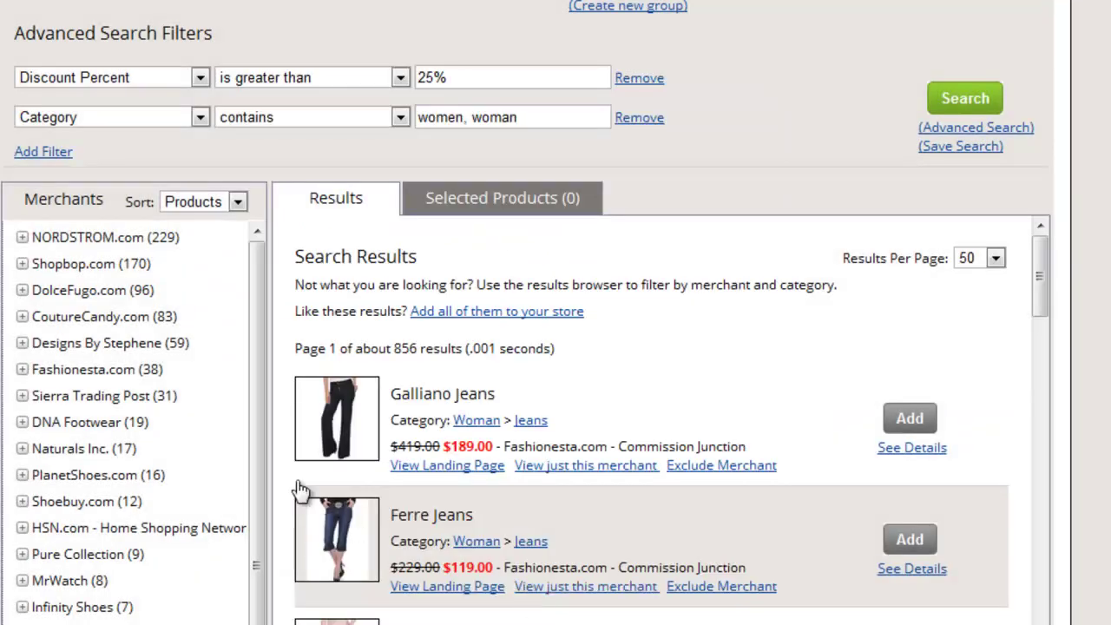
Step: Tick the Discounted Jeans group for Fashionesta.com as well
{"action": "right_click", "coordinate": [137, 382]}
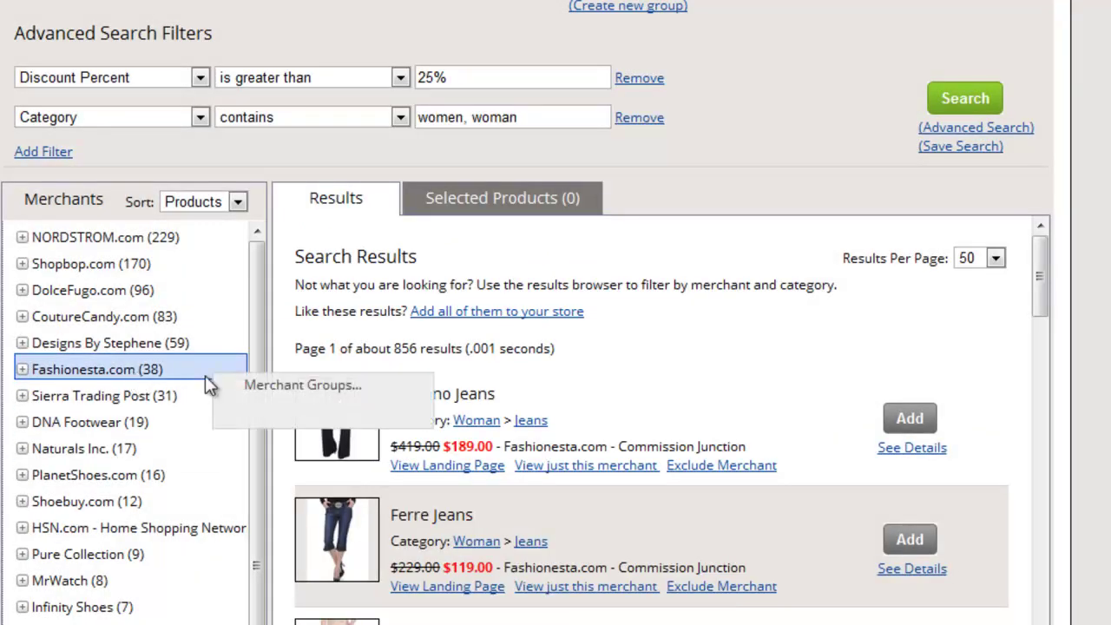
{"action": "left_click", "coordinate": [255, 379]}
{"action": "left_click", "coordinate": [283, 304]}
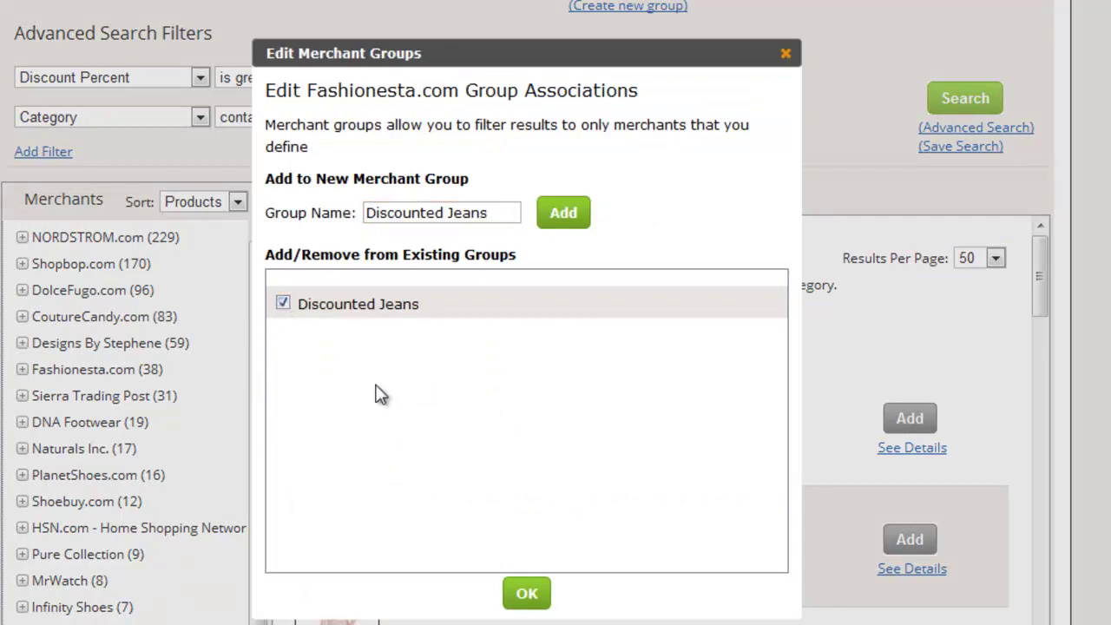
Step: Confirm Fashionesta.com's group membership, then search only within the Discounted Jeans merchant group
{"action": "left_click", "coordinate": [527, 595]}
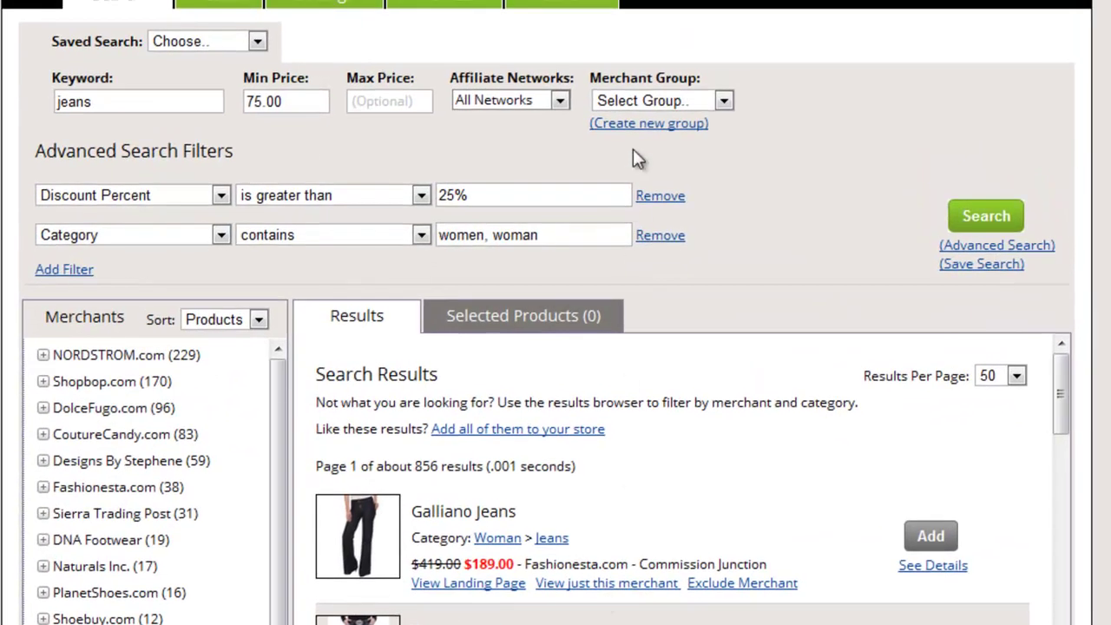
{"action": "left_click", "coordinate": [638, 101]}
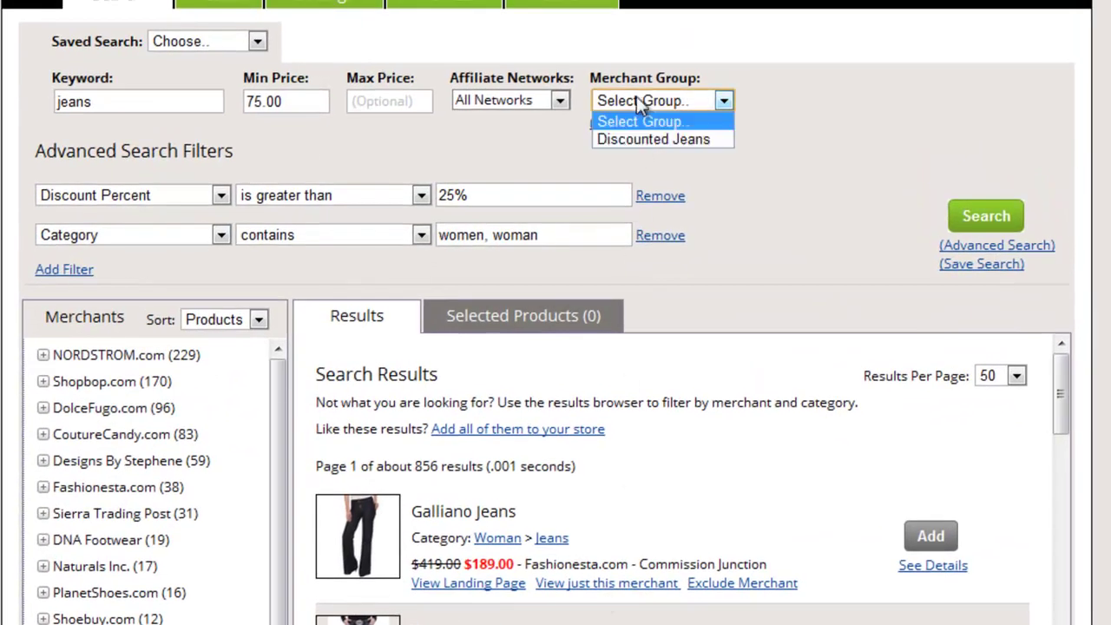
{"action": "left_click", "coordinate": [643, 139]}
{"action": "left_click", "coordinate": [987, 215]}
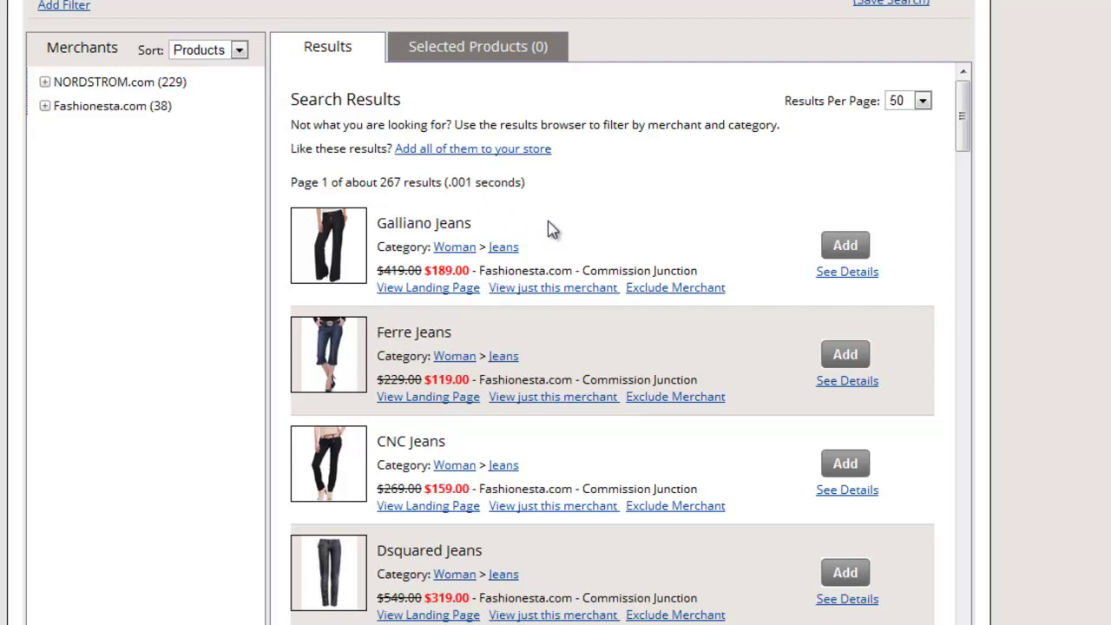
Step: Add all results to the store as the AutoPopulate search 'My Jean Search'
{"action": "left_click", "coordinate": [519, 154]}
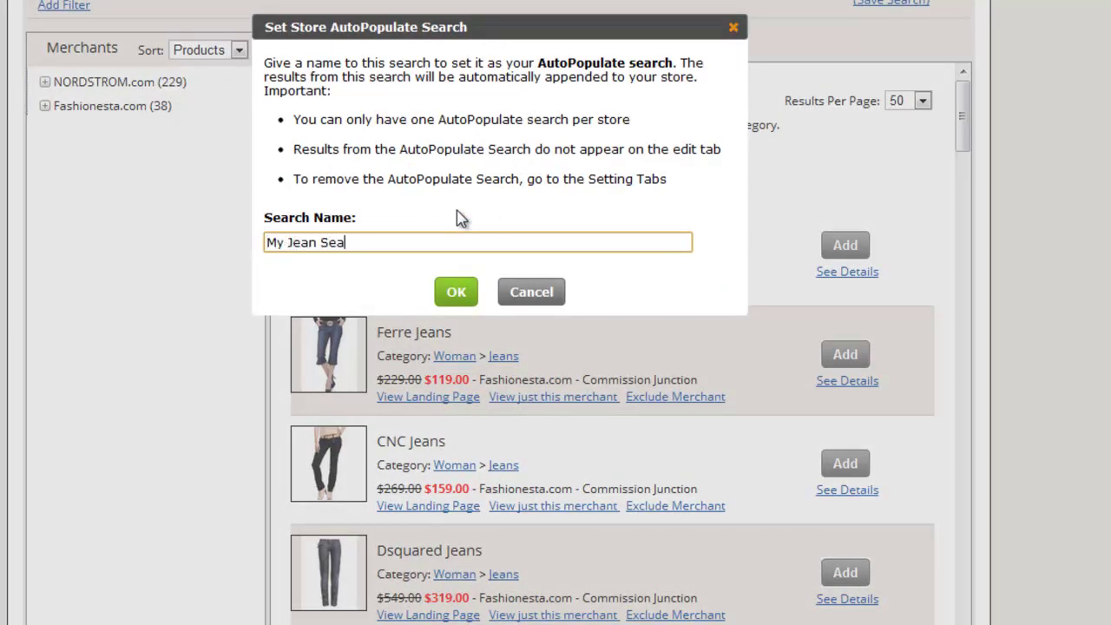
{"action": "key", "text": "Return"}
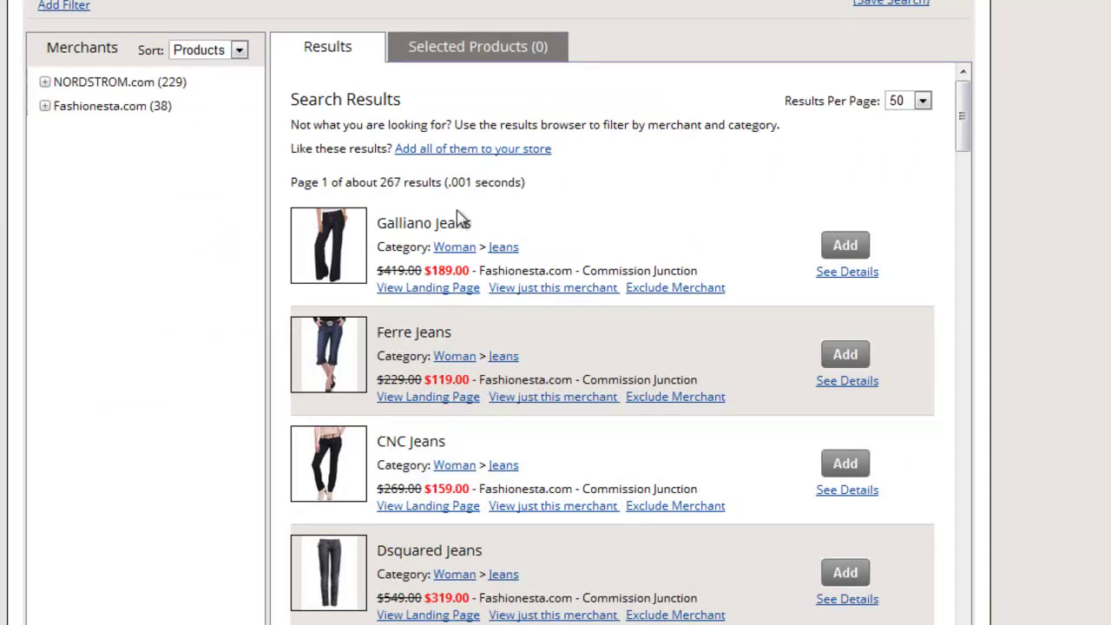
{"action": "scroll", "coordinate": [547, 213], "scroll_direction": "down", "scroll_amount": 5}
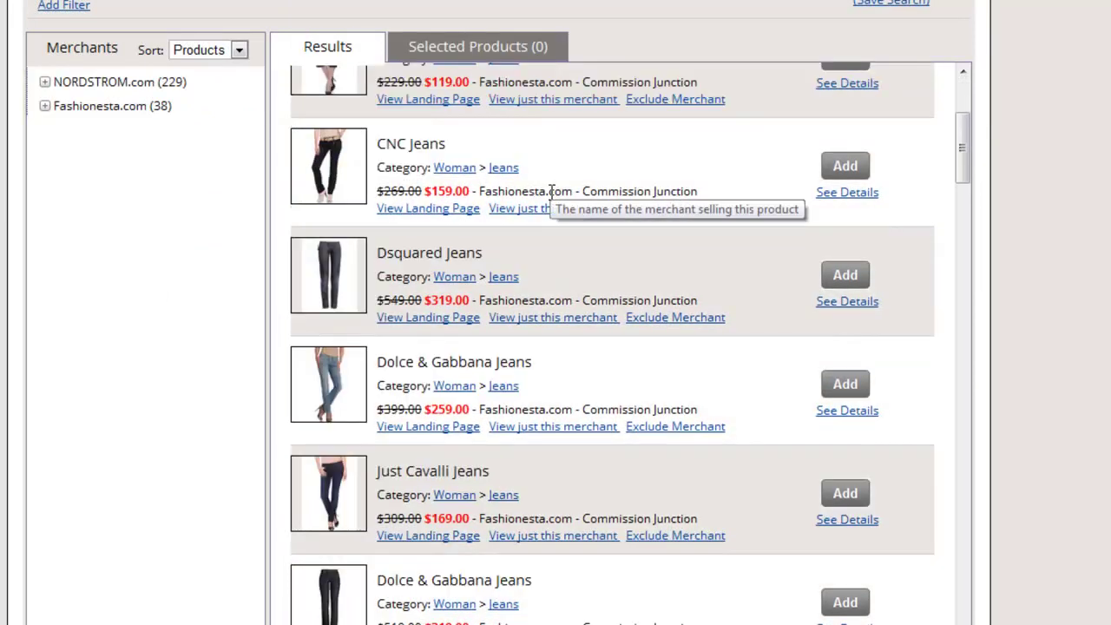
{"action": "scroll", "coordinate": [553, 200], "scroll_direction": "up", "scroll_amount": 5}
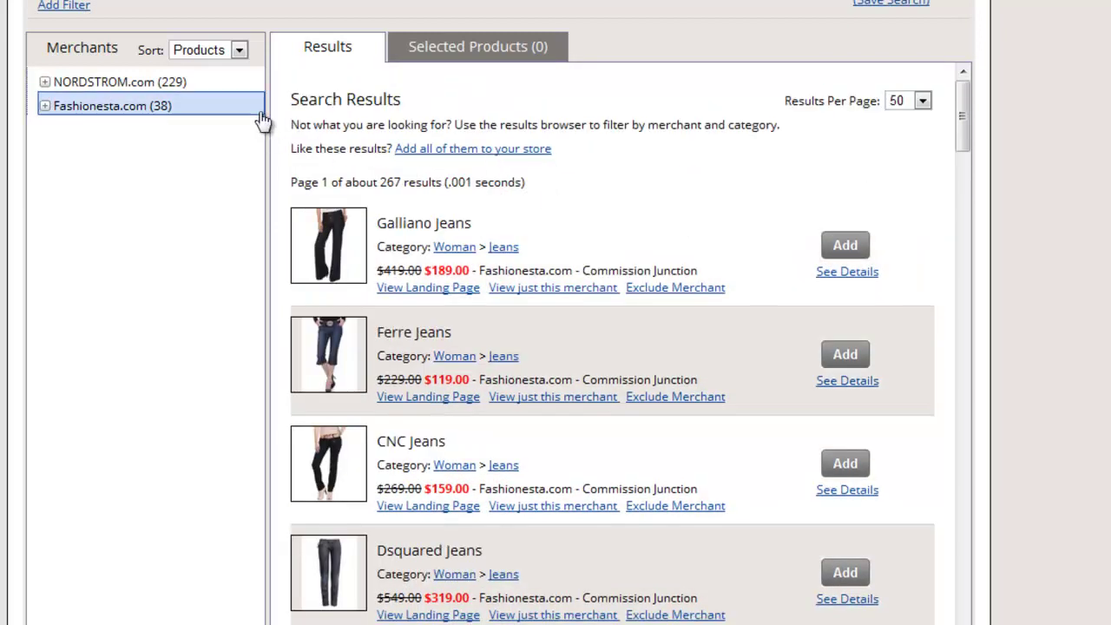
{"action": "scroll", "coordinate": [252, 100], "scroll_direction": "up", "scroll_amount": 4}
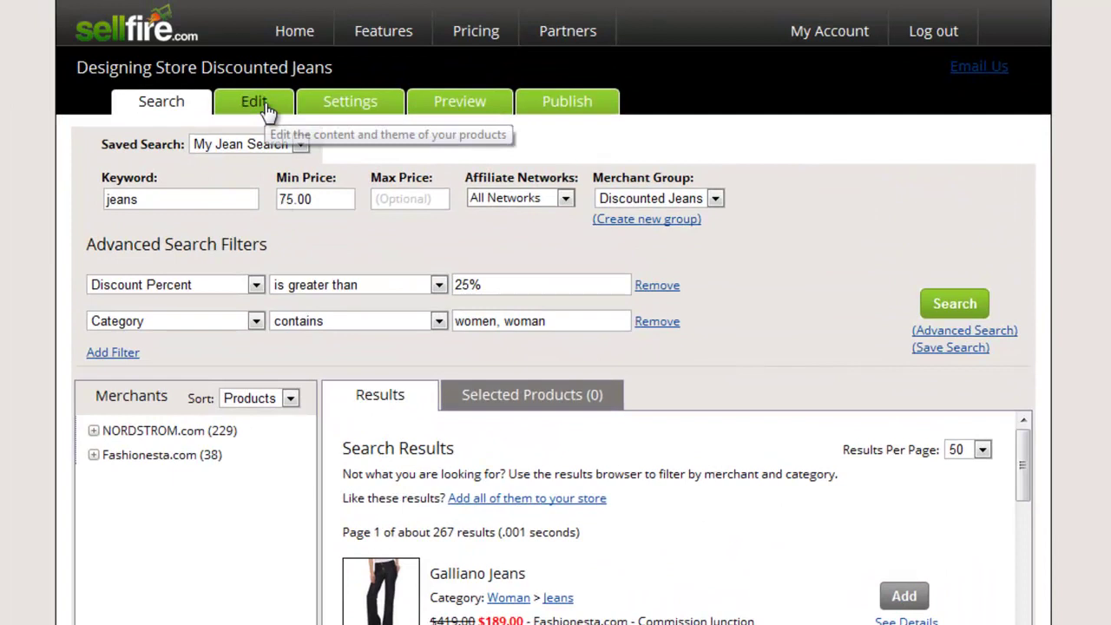
Step: Add Galliano, Ferre and CNC Jeans from the results to the store and return to the editor
{"action": "left_click", "coordinate": [266, 107]}
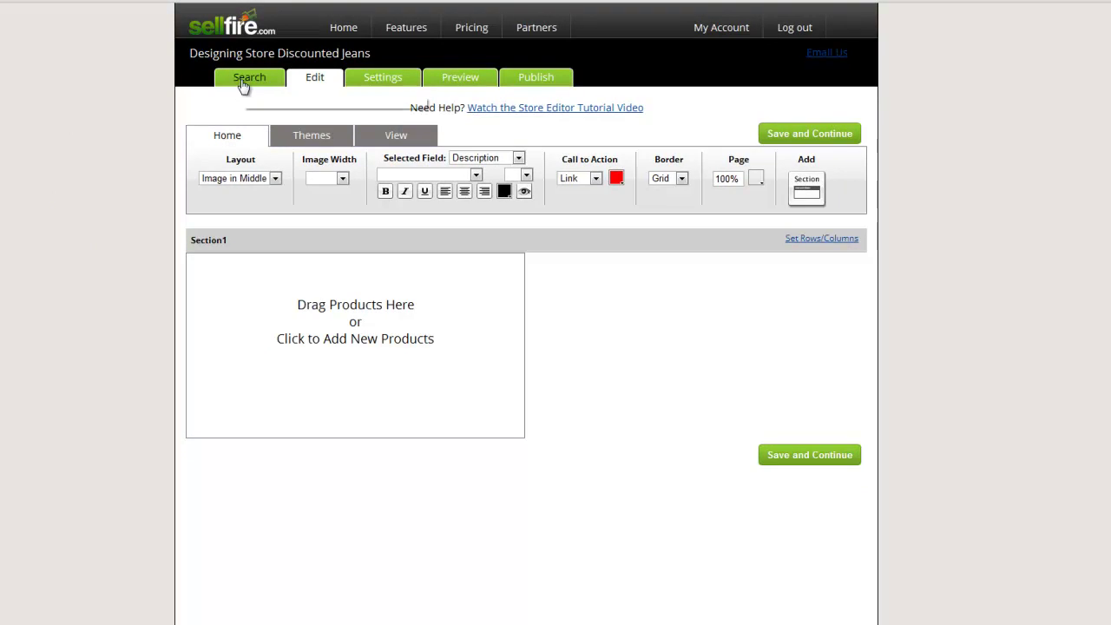
{"action": "left_click", "coordinate": [150, 104]}
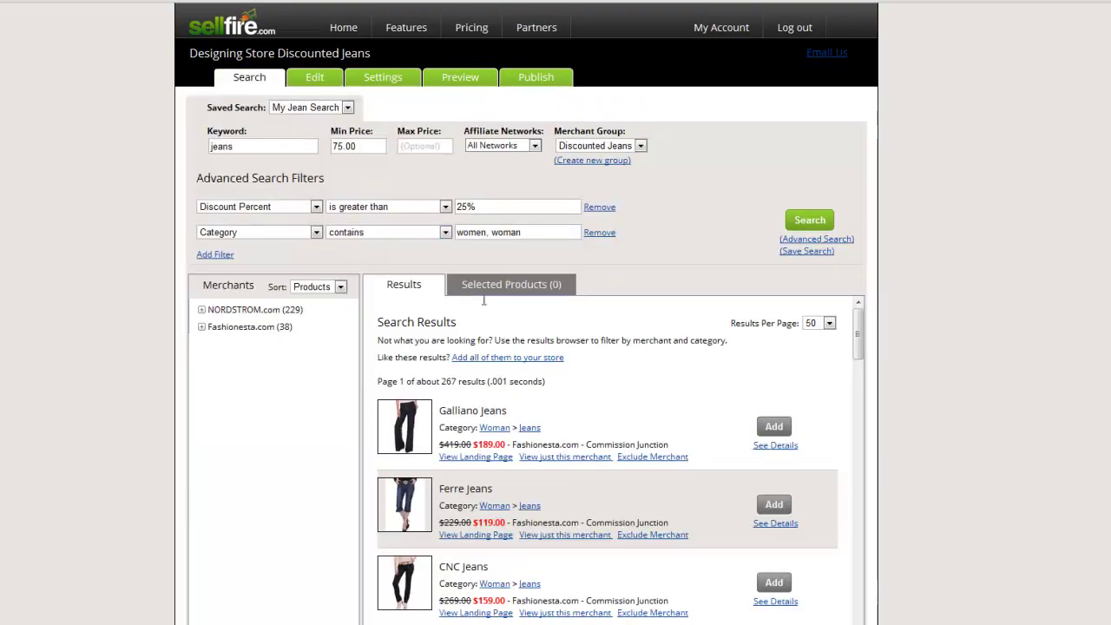
{"action": "left_click", "coordinate": [775, 426]}
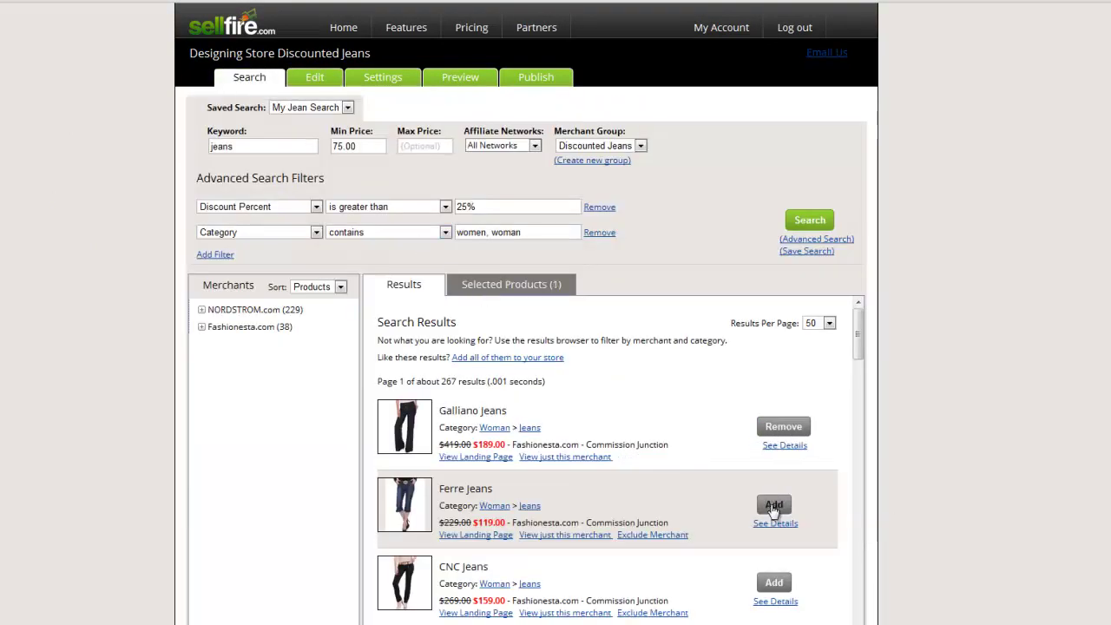
{"action": "left_click", "coordinate": [774, 505]}
{"action": "left_click", "coordinate": [774, 583]}
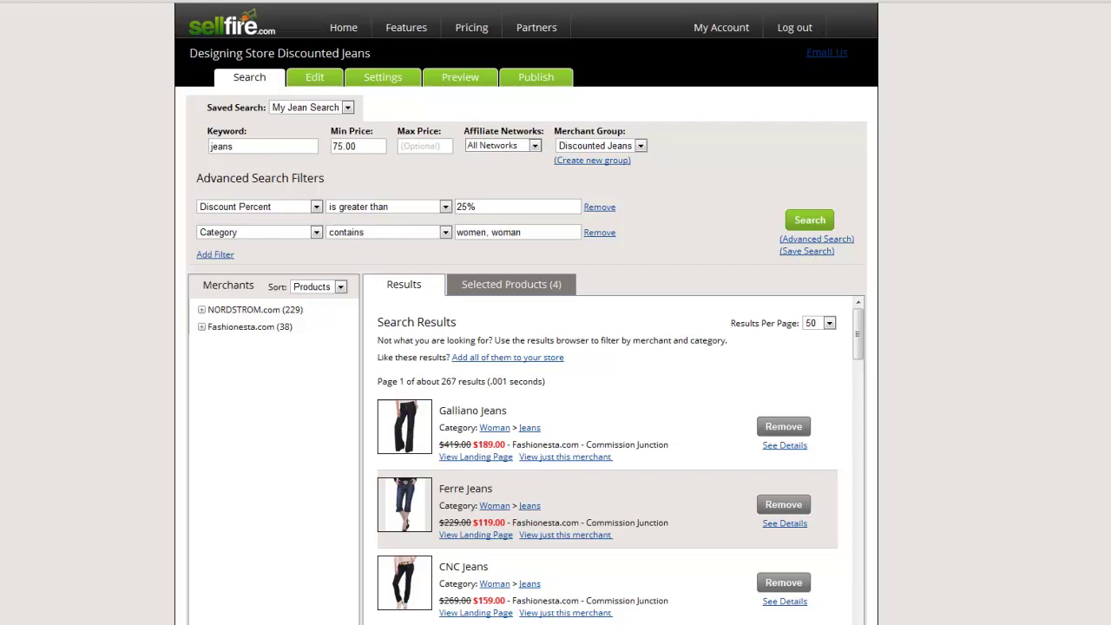
{"action": "left_click", "coordinate": [315, 78]}
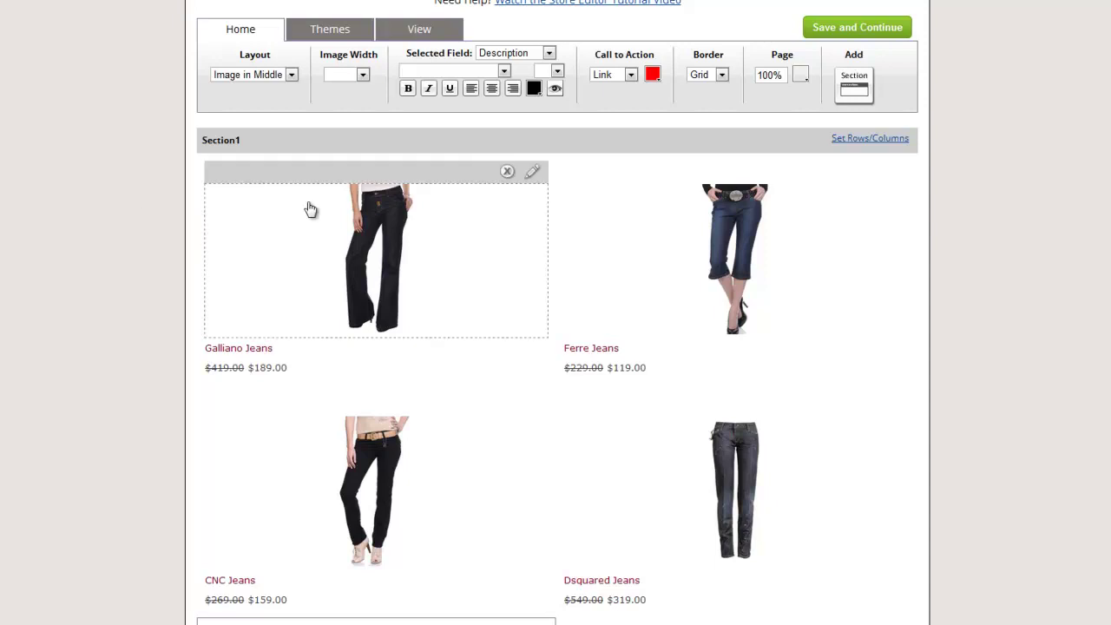
Step: Set Section1's product layout to 3 columns
{"action": "left_click", "coordinate": [859, 138]}
{"action": "left_click", "coordinate": [528, 270]}
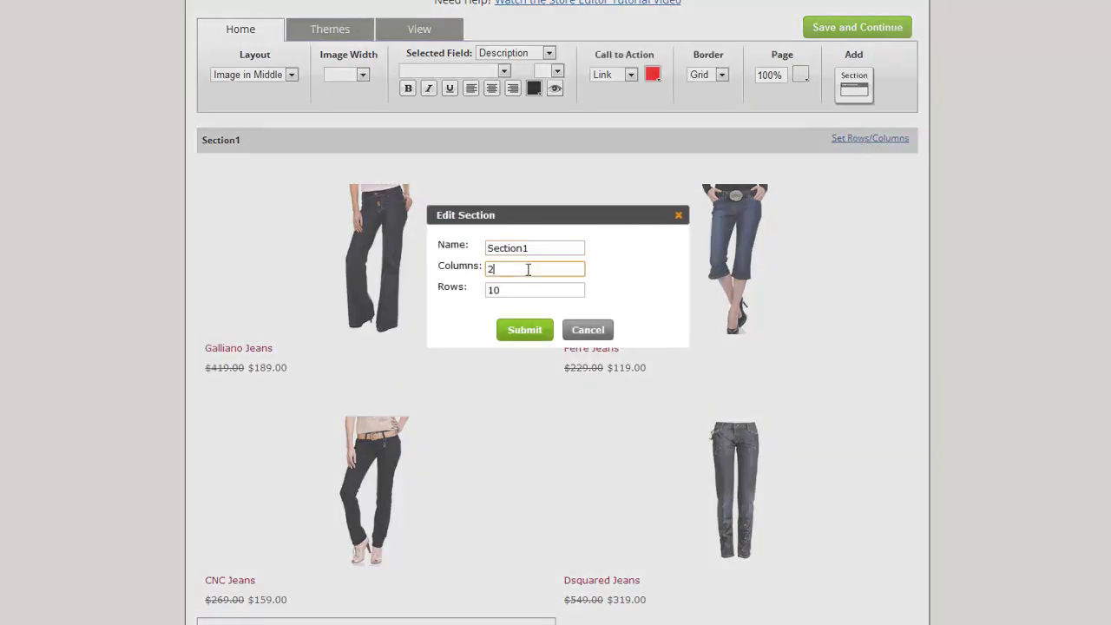
{"action": "type", "text": "3"}
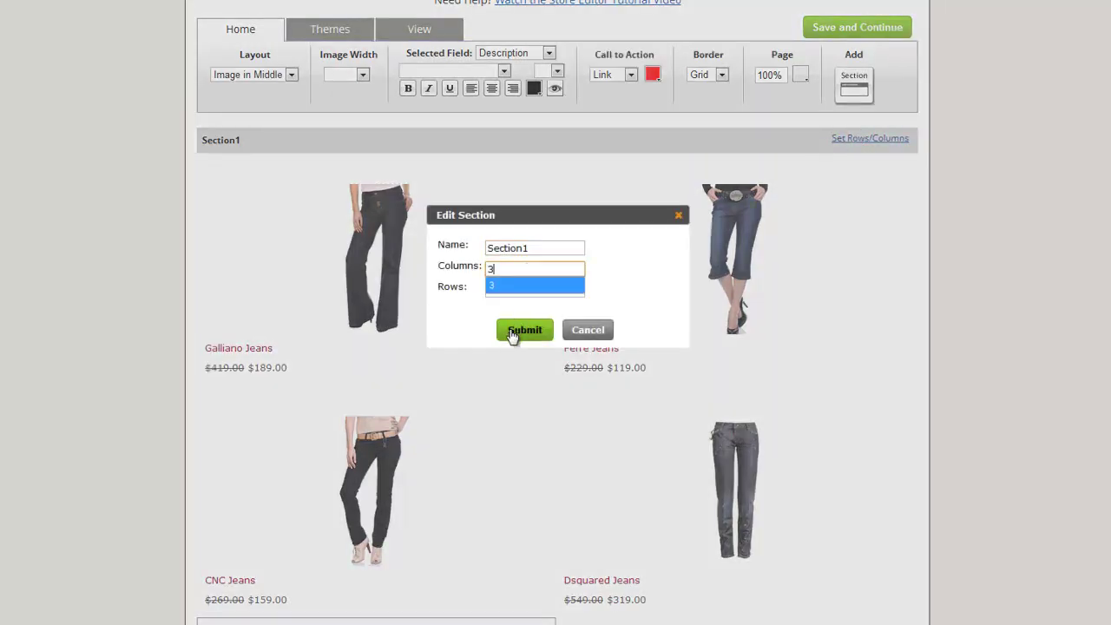
{"action": "left_click", "coordinate": [524, 330]}
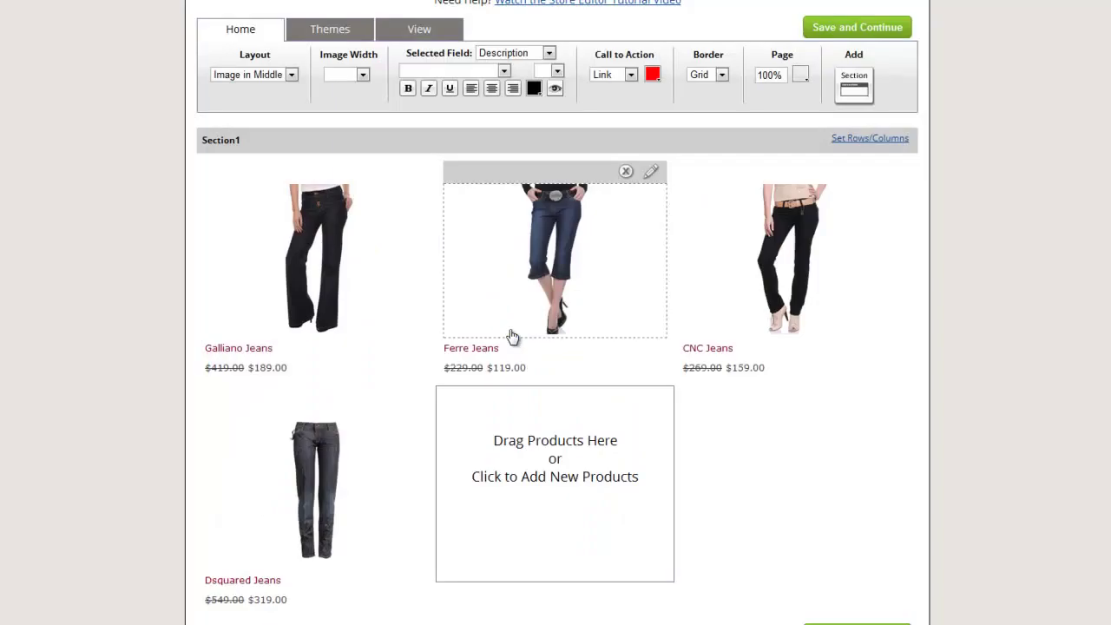
{"action": "left_click", "coordinate": [268, 152]}
Step: Apply the Simple theme to Section1 and set the product Image Width to 150px
{"action": "left_click", "coordinate": [329, 35]}
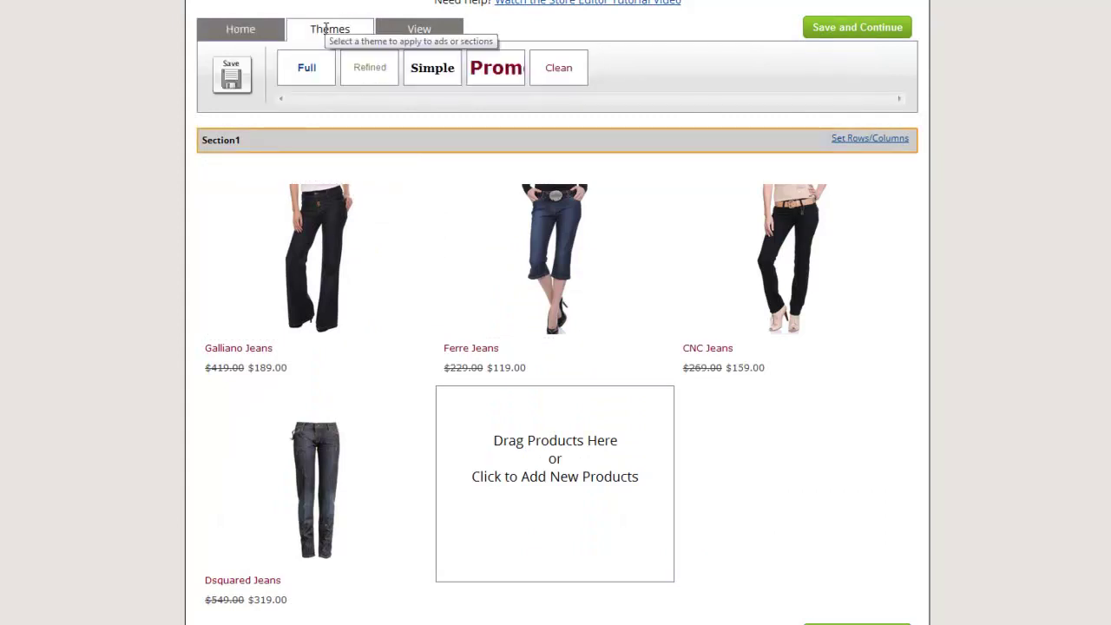
{"action": "left_click", "coordinate": [419, 82]}
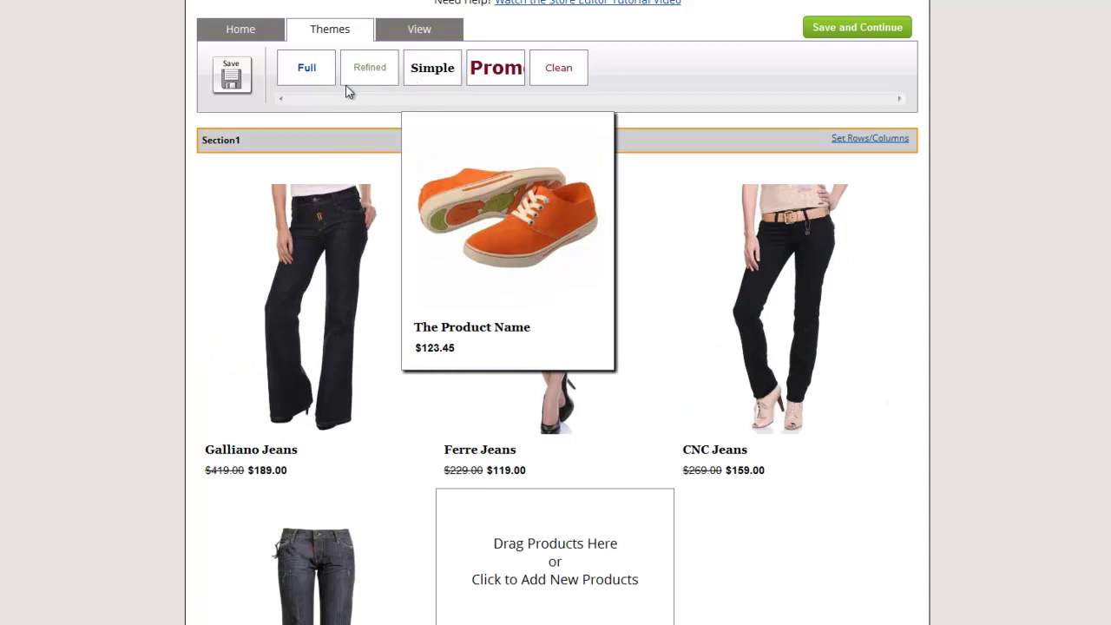
{"action": "left_click", "coordinate": [259, 39]}
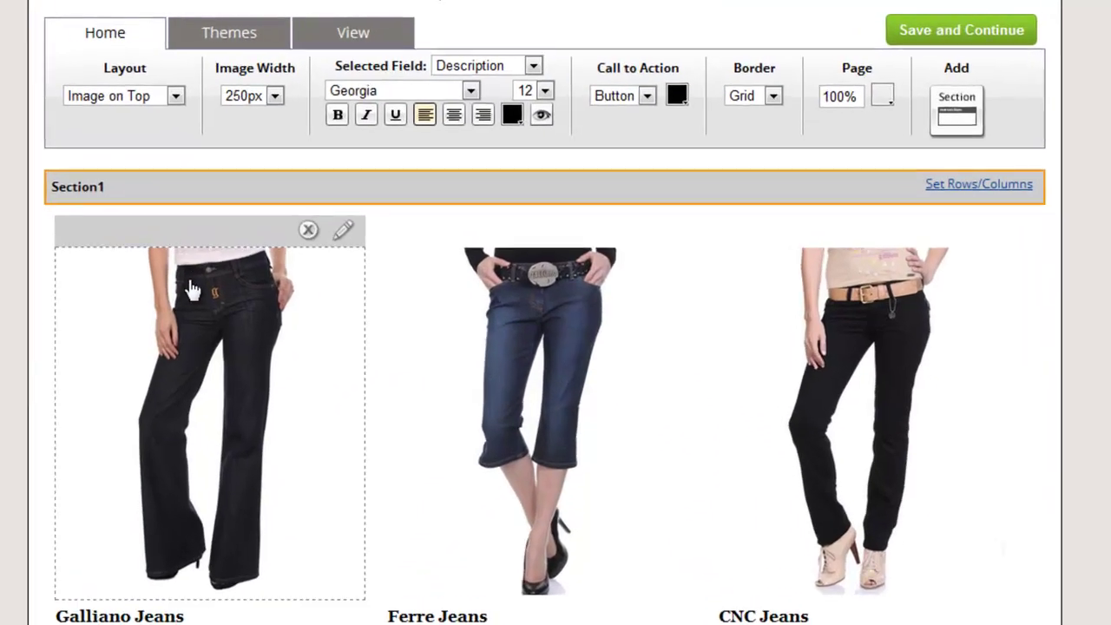
{"action": "left_click", "coordinate": [267, 97]}
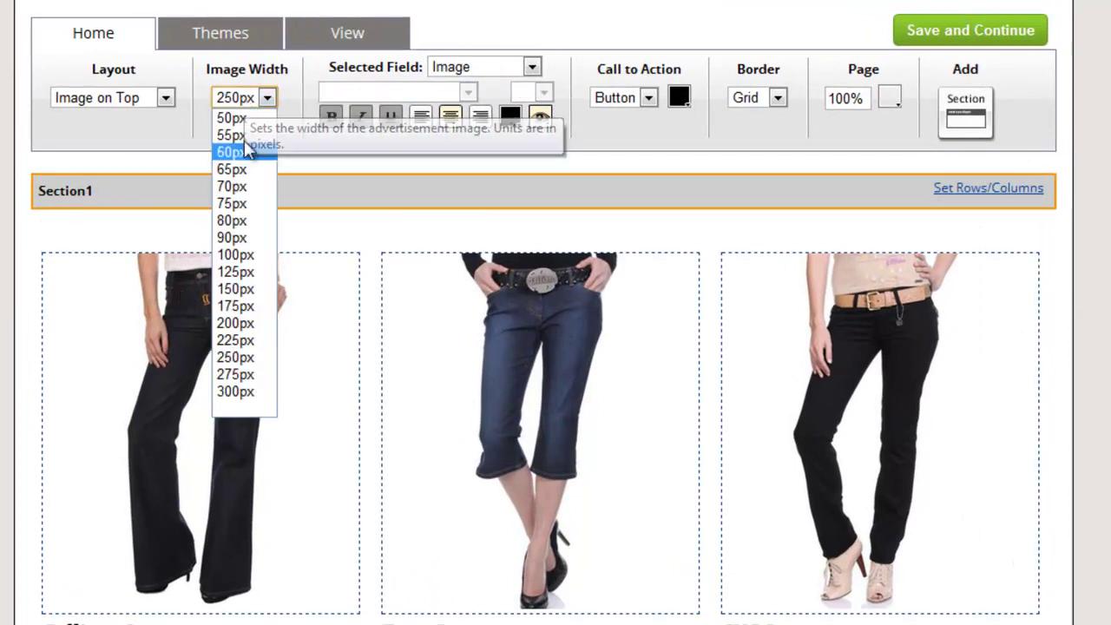
{"action": "left_click", "coordinate": [245, 290]}
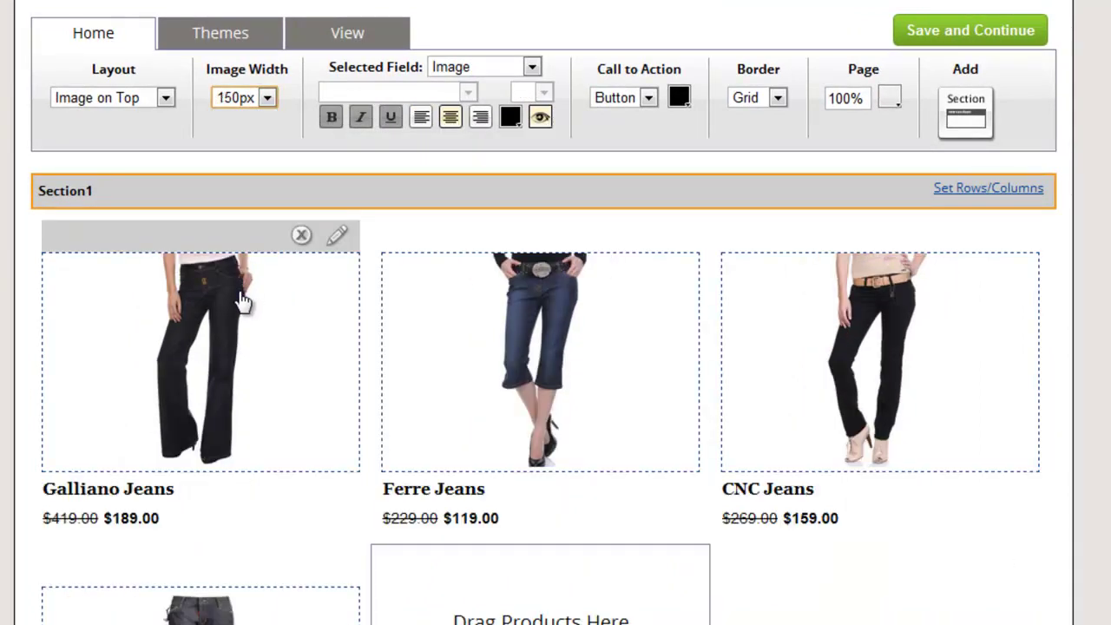
Step: Change the Price field's text colour to a dark red in the colour picker
{"action": "left_click", "coordinate": [148, 524]}
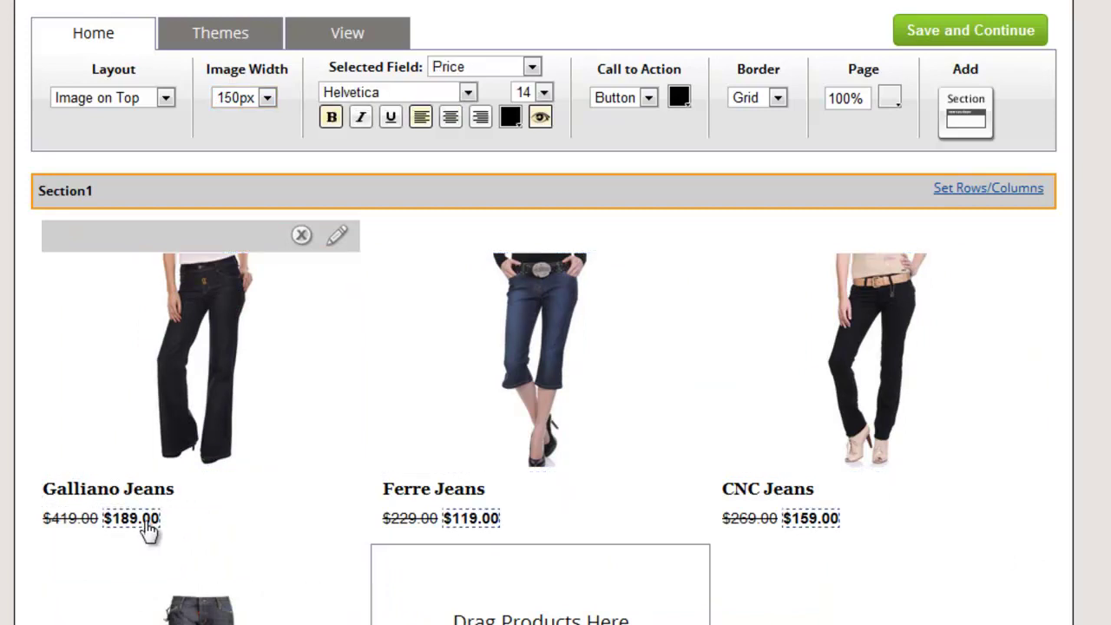
{"action": "left_click", "coordinate": [512, 122]}
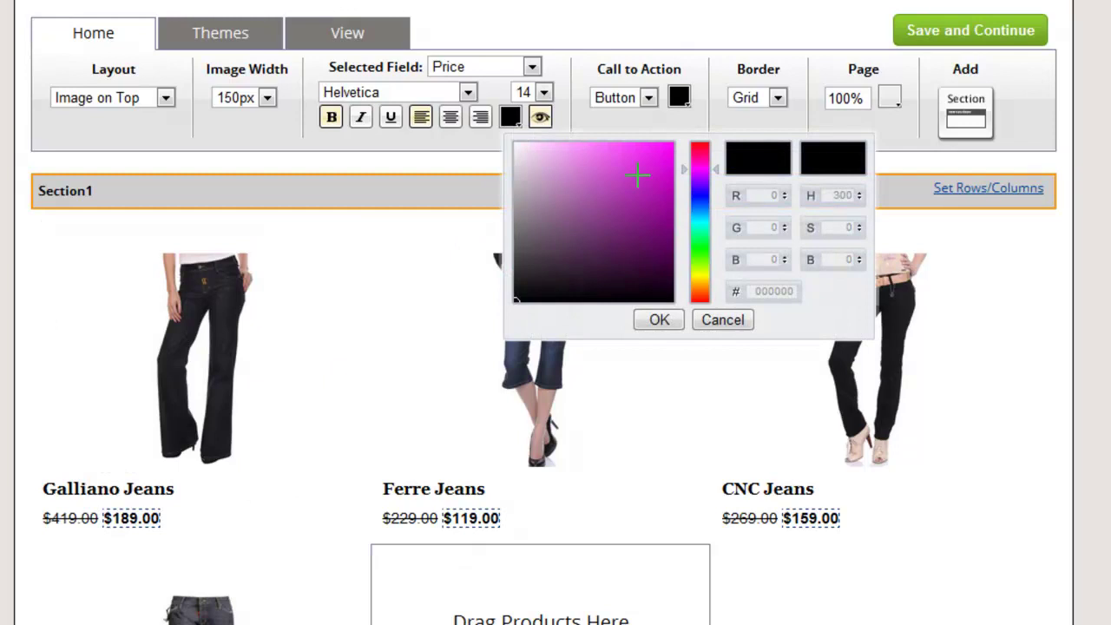
{"action": "left_click_drag", "start_coordinate": [699, 169], "coordinate": [699, 145]}
{"action": "left_click", "coordinate": [666, 214]}
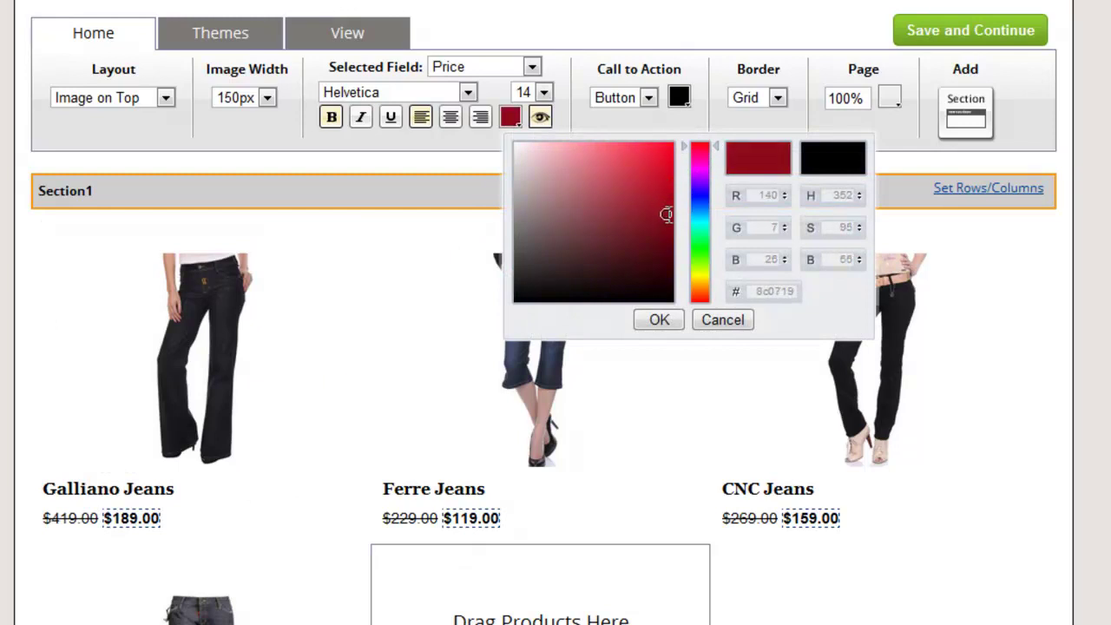
{"action": "left_click_drag", "start_coordinate": [666, 215], "coordinate": [669, 201]}
{"action": "left_click", "coordinate": [660, 320]}
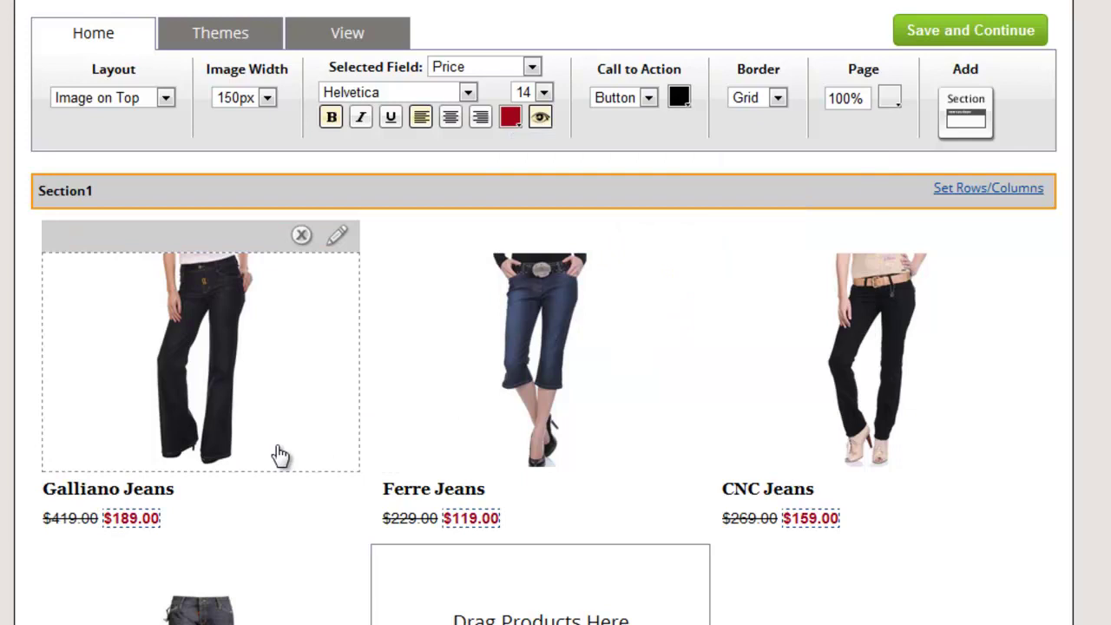
Step: Save the current Section1 styling as a new theme named 'Elegant Disco'
{"action": "left_click", "coordinate": [238, 48]}
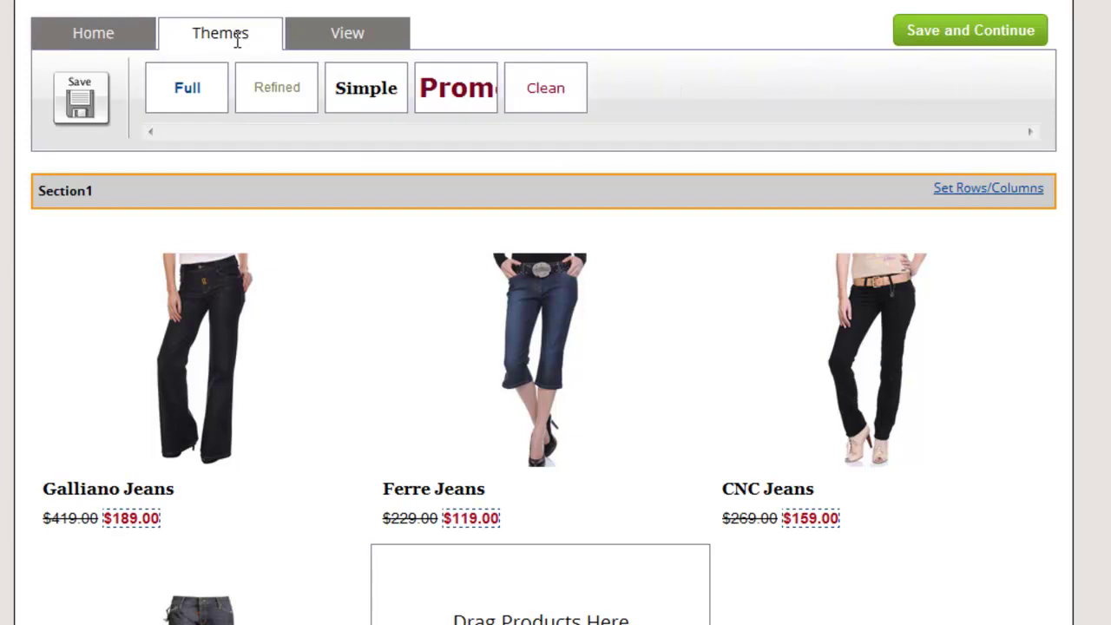
{"action": "left_click", "coordinate": [80, 102]}
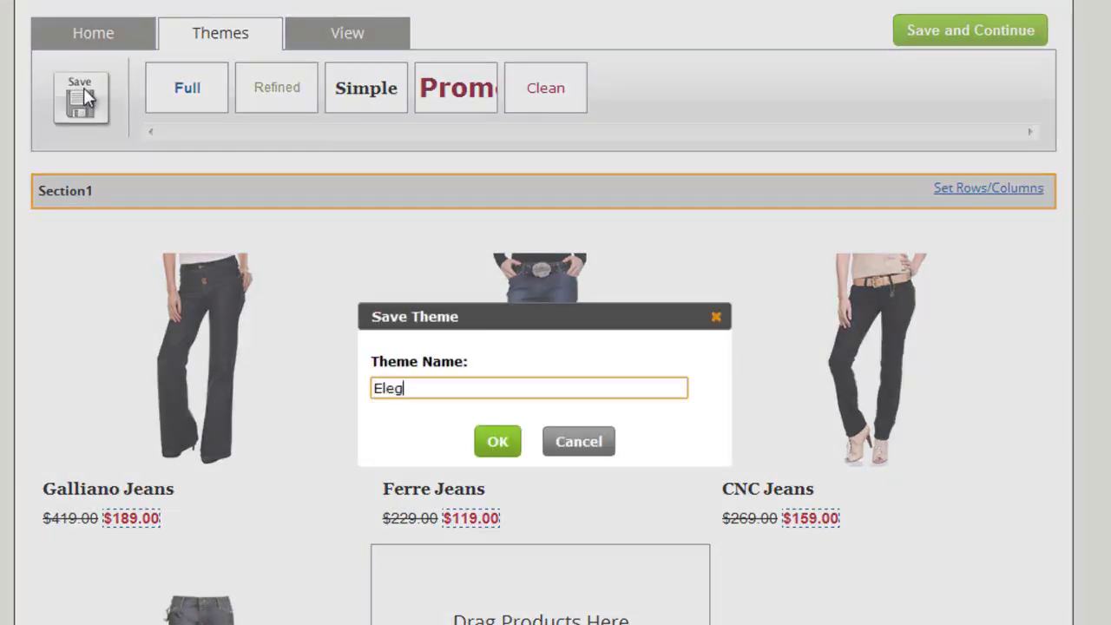
{"action": "type", "text": "Elegant Discounts"}
{"action": "key", "text": "Return"}
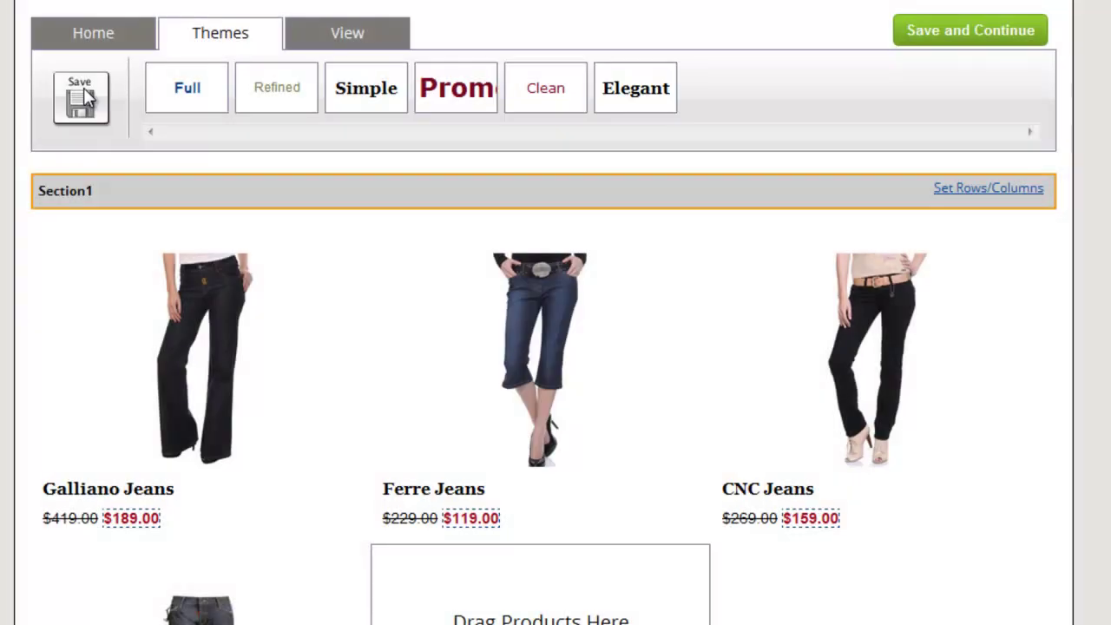
{"action": "mouse_move", "coordinate": [367, 84]}
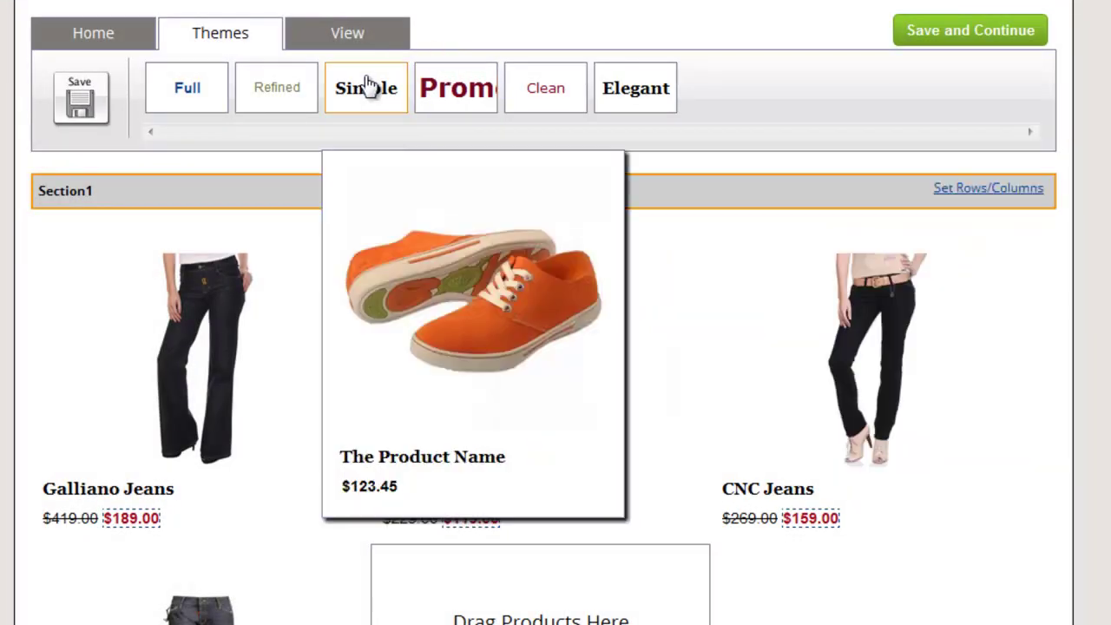
{"action": "mouse_move", "coordinate": [218, 95]}
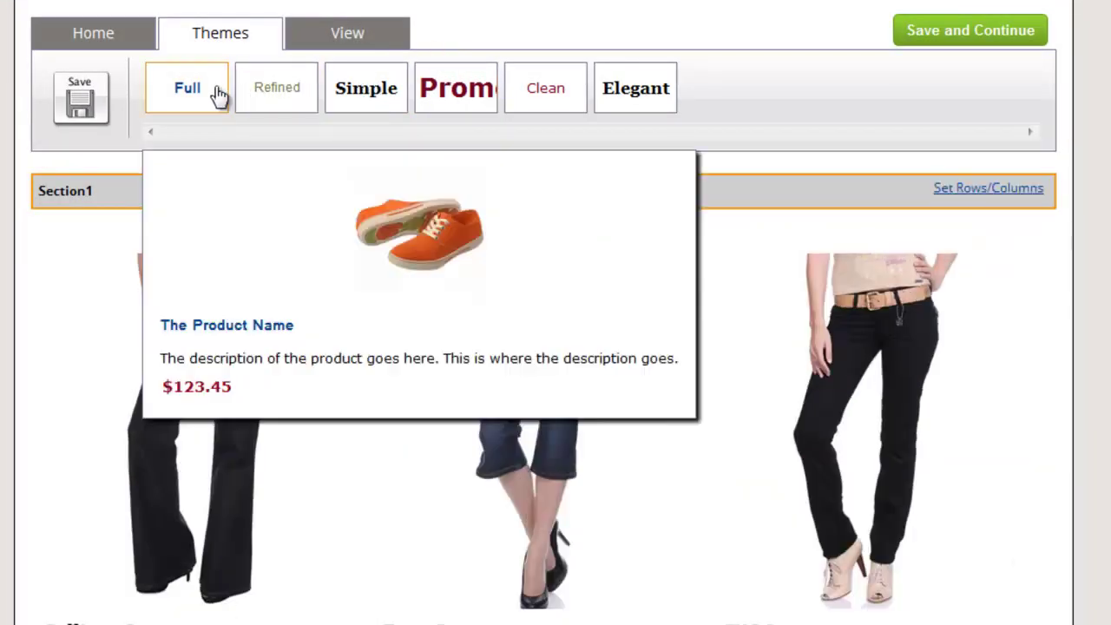
{"action": "mouse_move", "coordinate": [620, 82]}
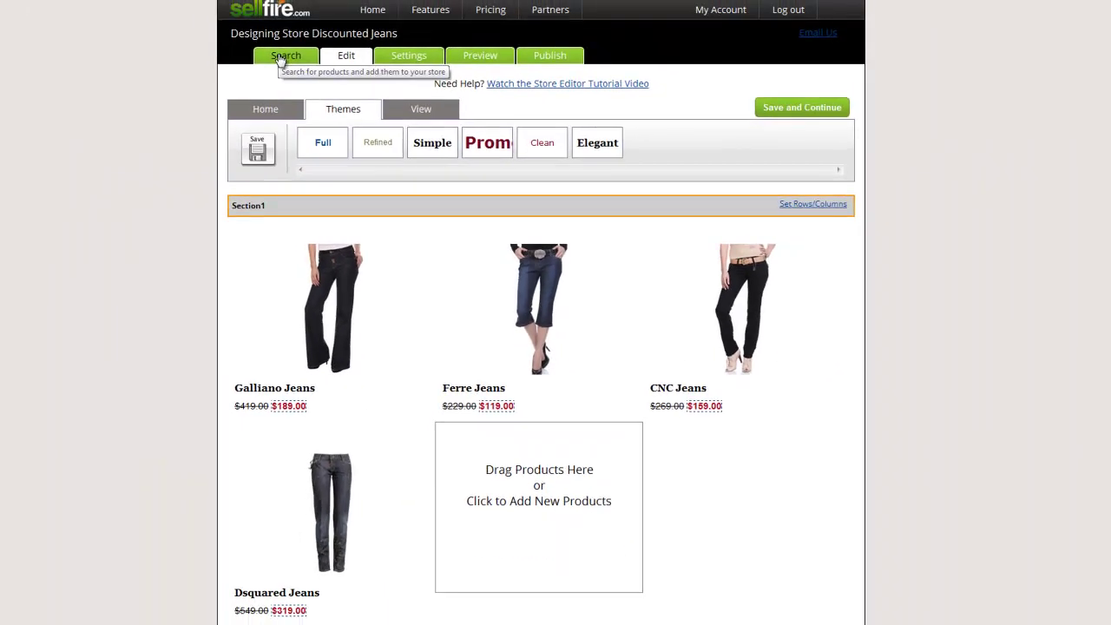
Step: Remove Galliano, Ferre, CNC and Dsquared Jeans from the selected search results
{"action": "left_click", "coordinate": [279, 56]}
{"action": "left_click", "coordinate": [775, 379]}
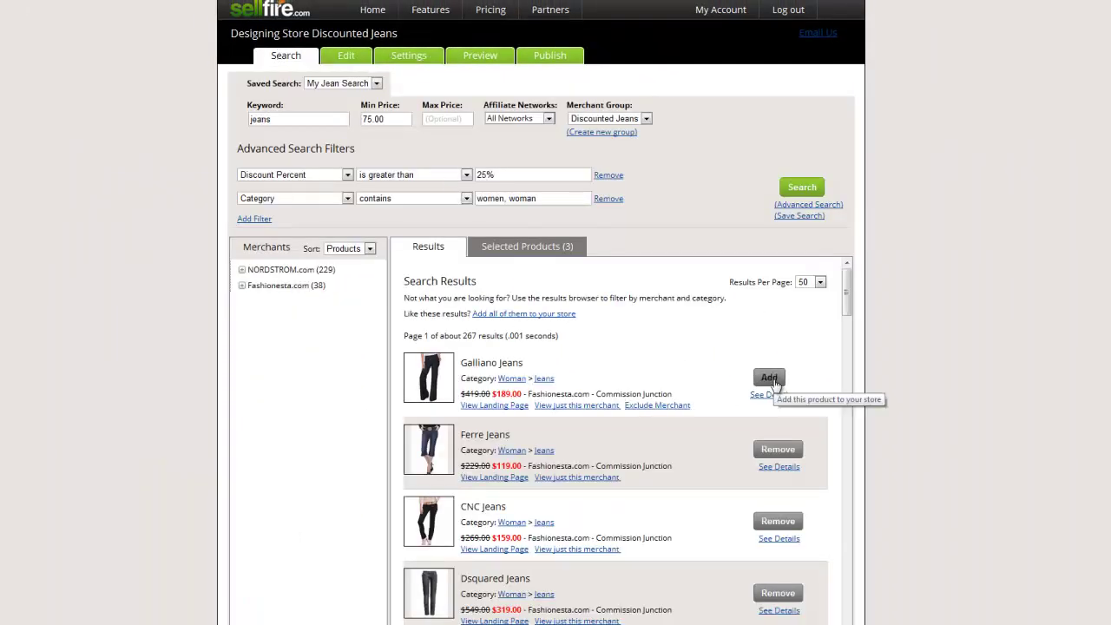
{"action": "left_click", "coordinate": [775, 450]}
{"action": "left_click", "coordinate": [779, 523]}
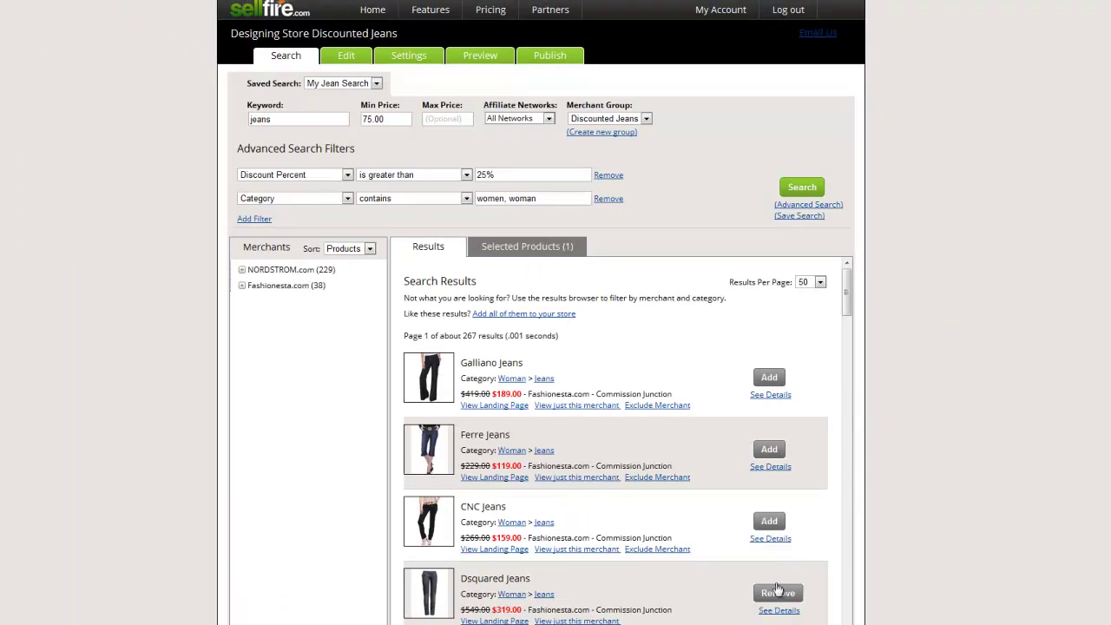
{"action": "left_click", "coordinate": [782, 592]}
{"action": "scroll", "coordinate": [782, 565], "scroll_direction": "down", "scroll_amount": 3}
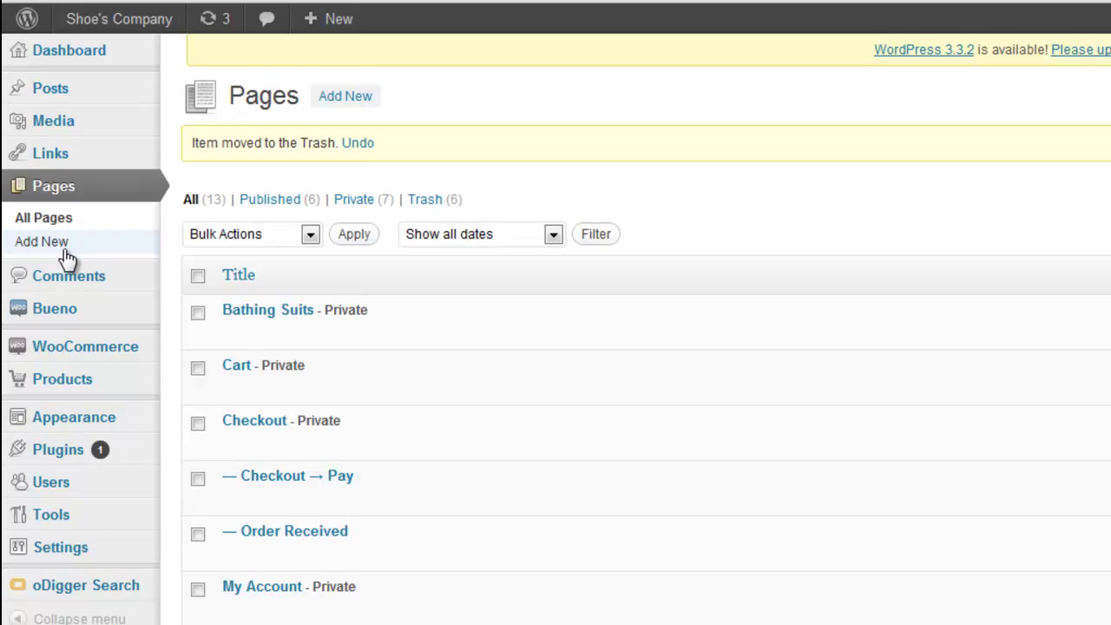
Step: Create a new Discounted Jeans page with parent Shop and the Full Width template
{"action": "left_click", "coordinate": [66, 249]}
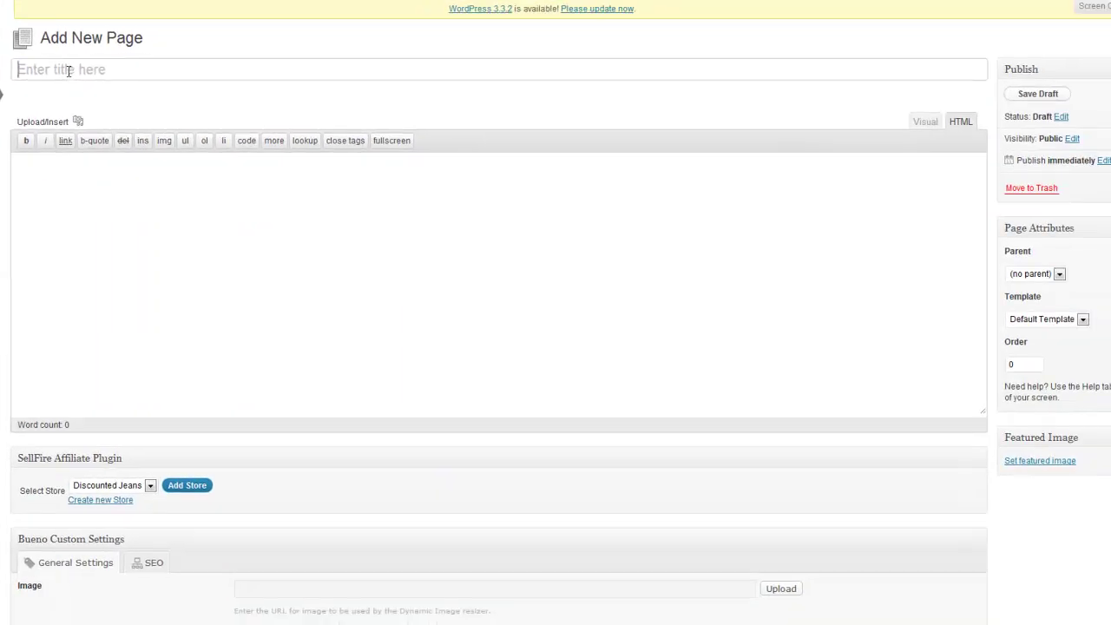
{"action": "left_click", "coordinate": [69, 70]}
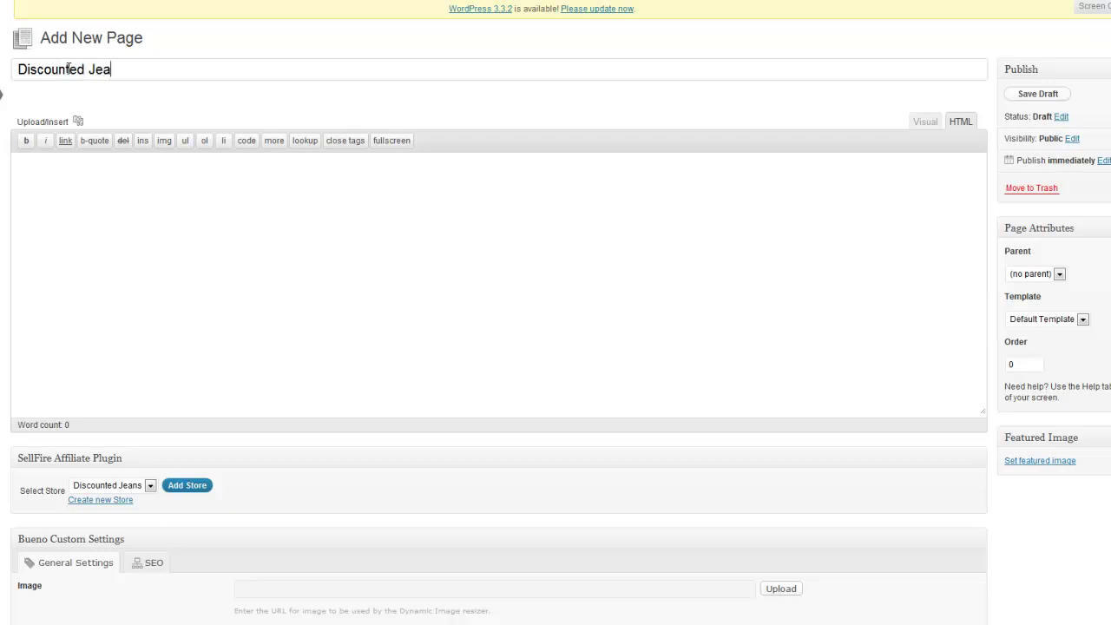
{"action": "left_click", "coordinate": [1016, 275]}
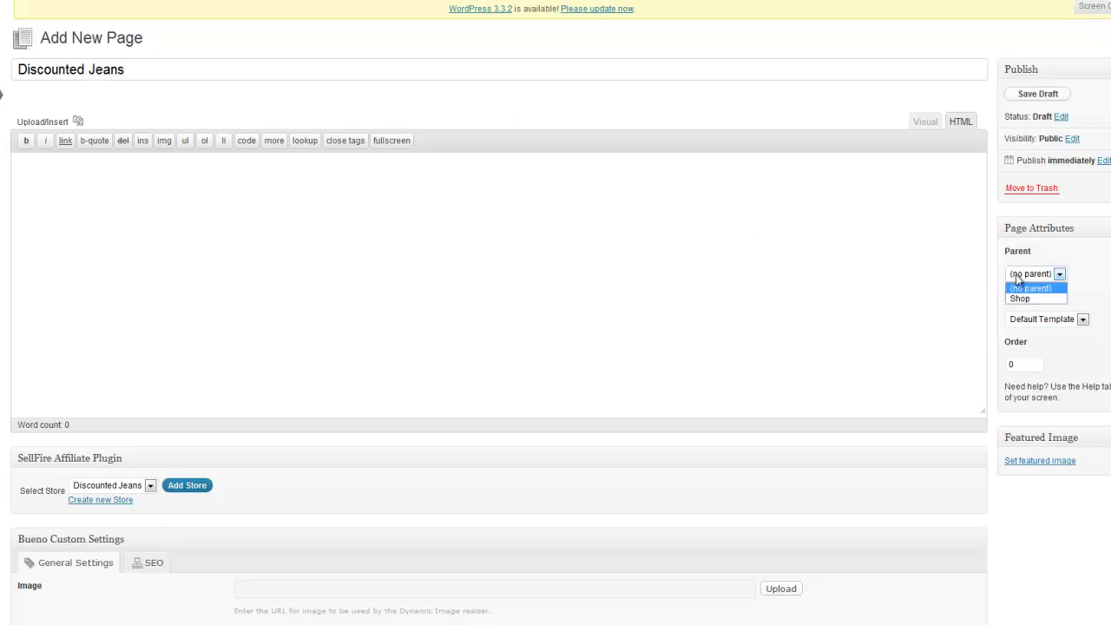
{"action": "left_click", "coordinate": [1016, 293]}
{"action": "left_click", "coordinate": [1017, 320]}
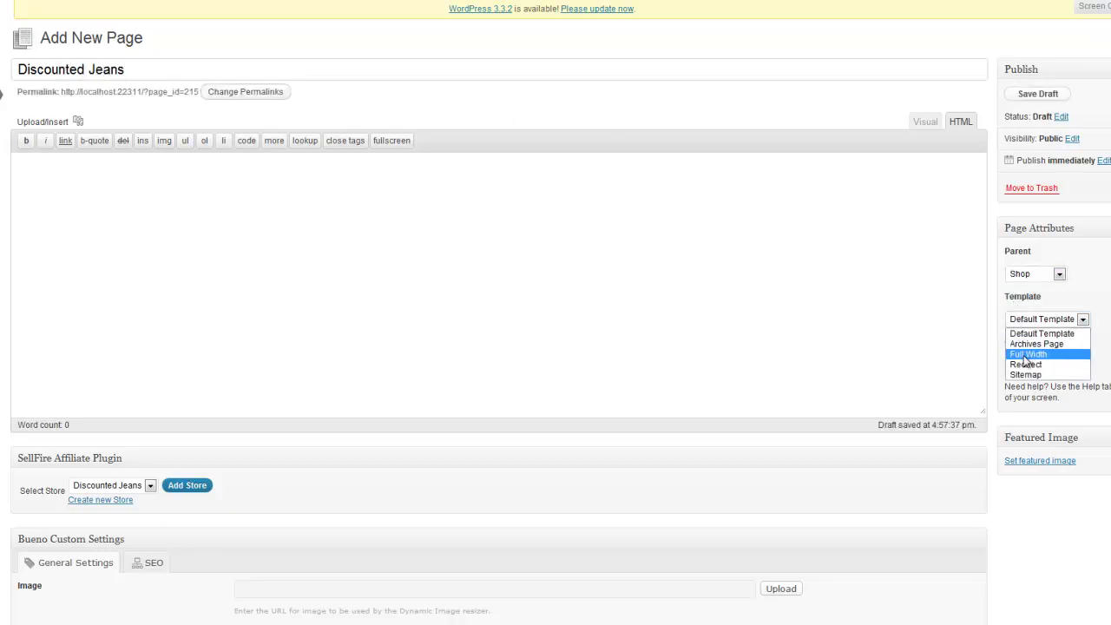
{"action": "left_click", "coordinate": [1028, 354]}
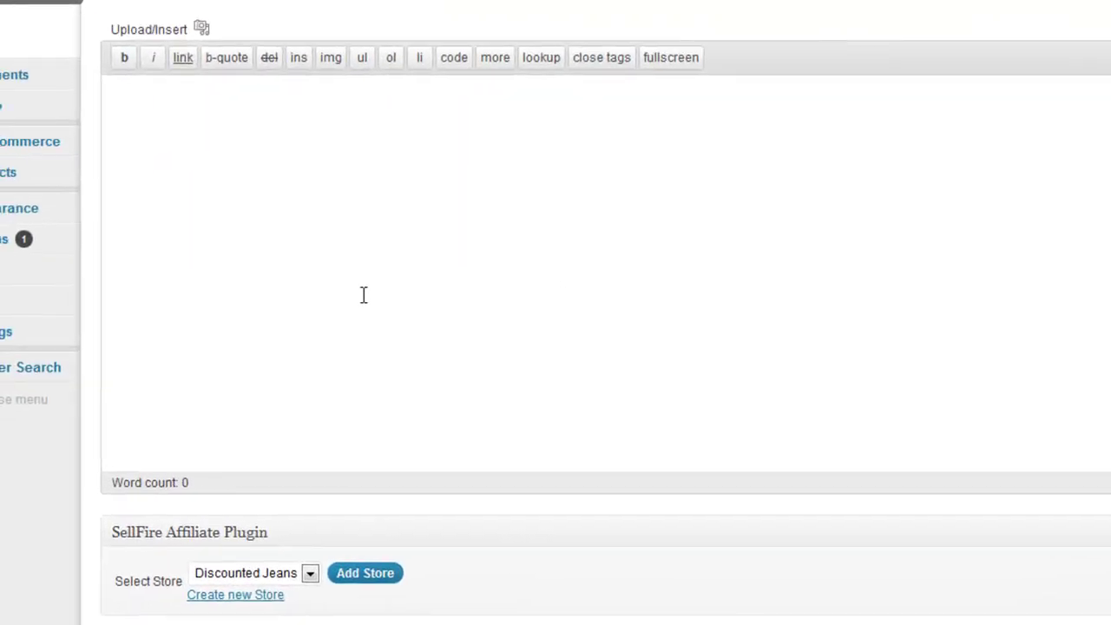
Step: Embed the Discounted Jeans store shortcode in the page body
{"action": "left_click", "coordinate": [364, 295]}
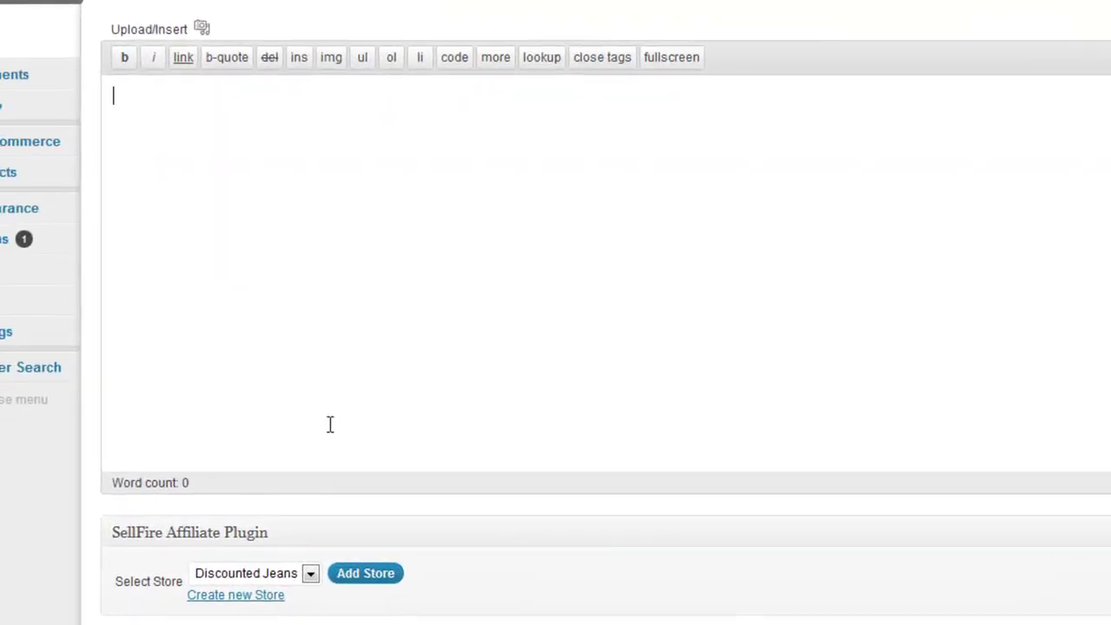
{"action": "left_click", "coordinate": [310, 574]}
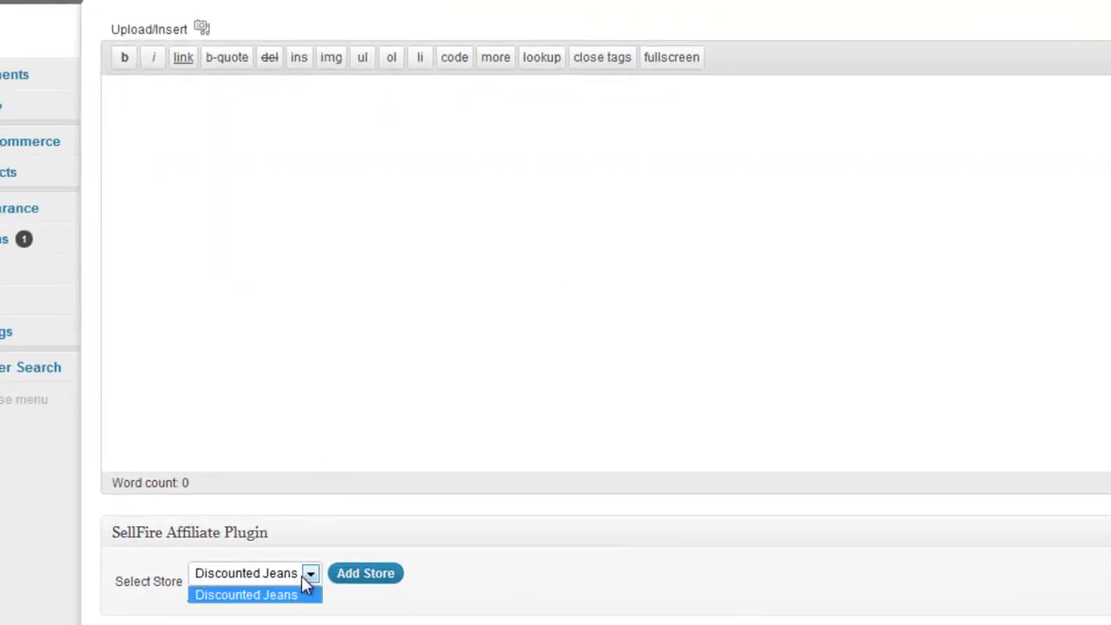
{"action": "left_click", "coordinate": [295, 596]}
{"action": "left_click", "coordinate": [358, 577]}
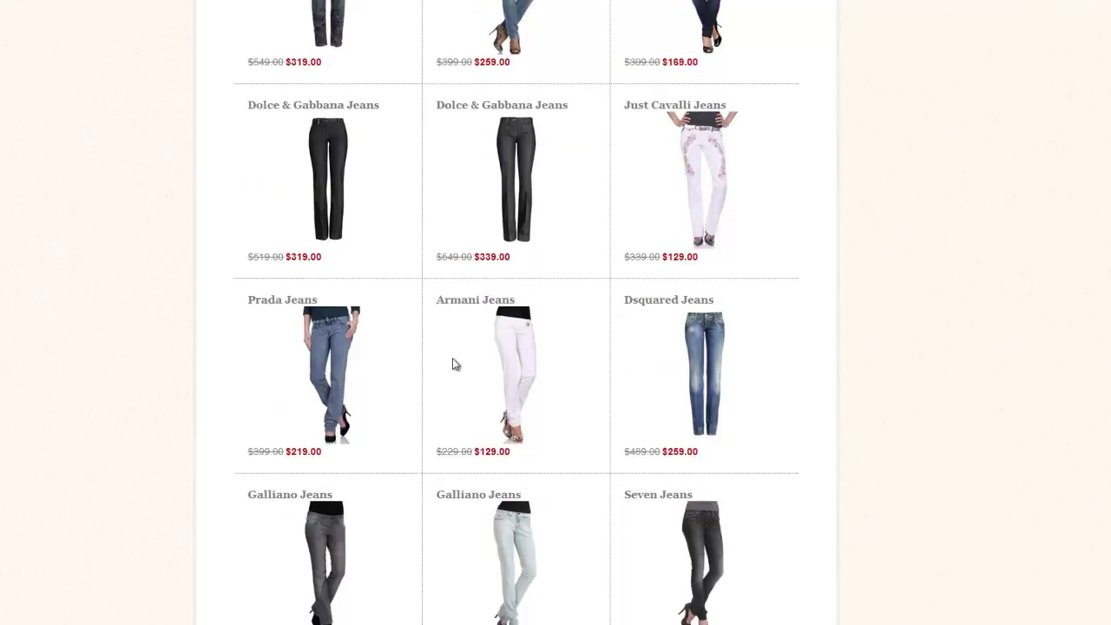
{"action": "scroll", "coordinate": [417, 456], "scroll_direction": "down", "scroll_amount": 10}
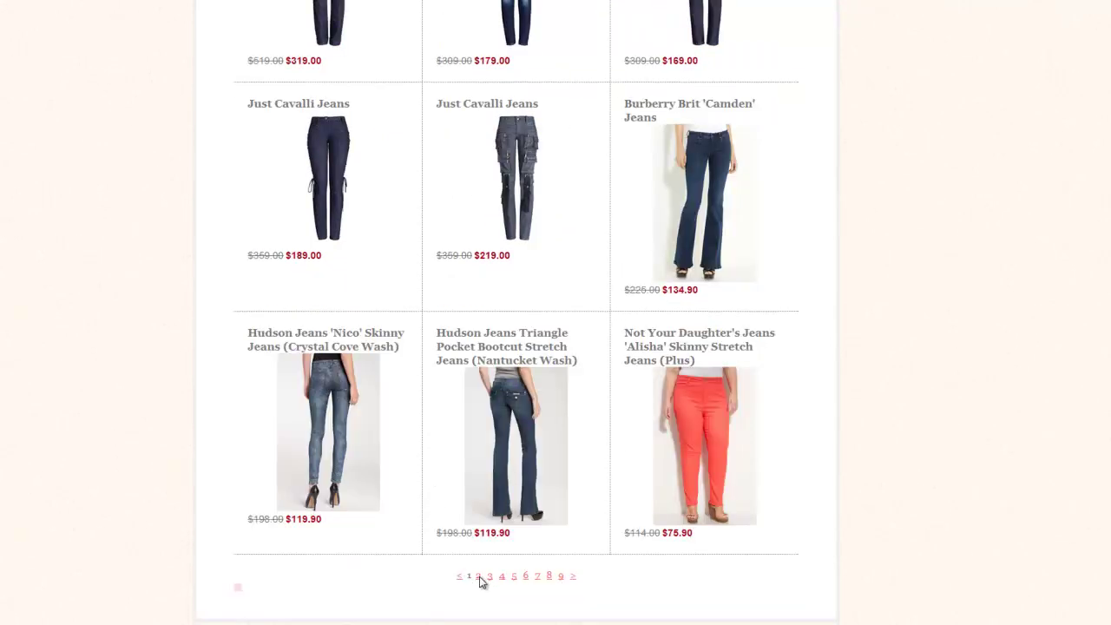
Step: Go to page 2 of the Discounted Jeans store listing and scroll through its products
{"action": "left_click", "coordinate": [478, 577]}
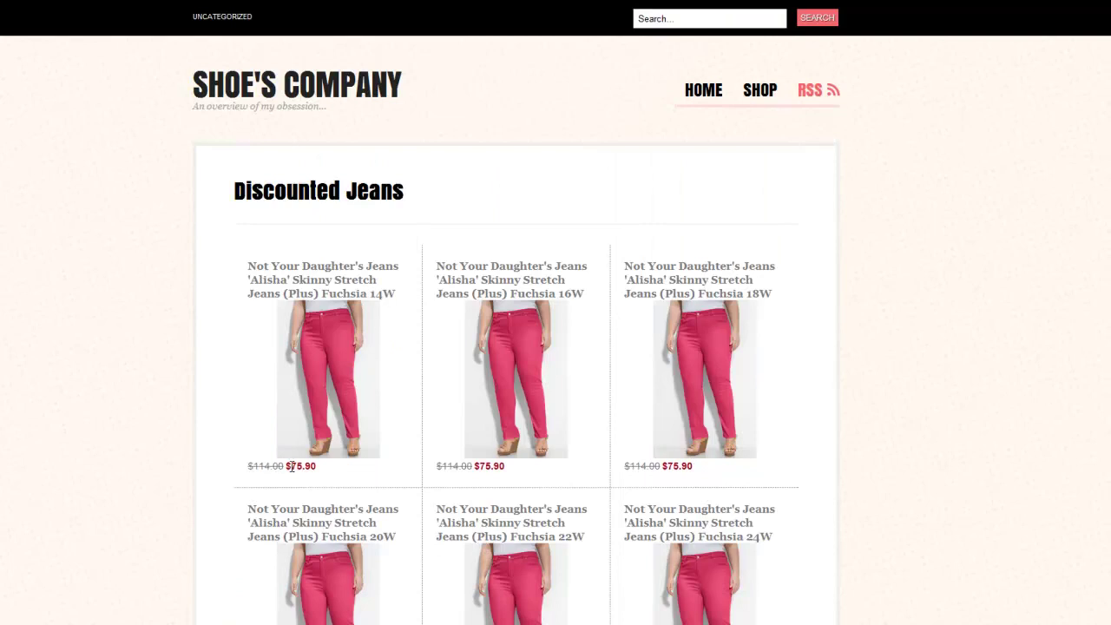
{"action": "scroll", "coordinate": [292, 467], "scroll_direction": "down", "scroll_amount": 6}
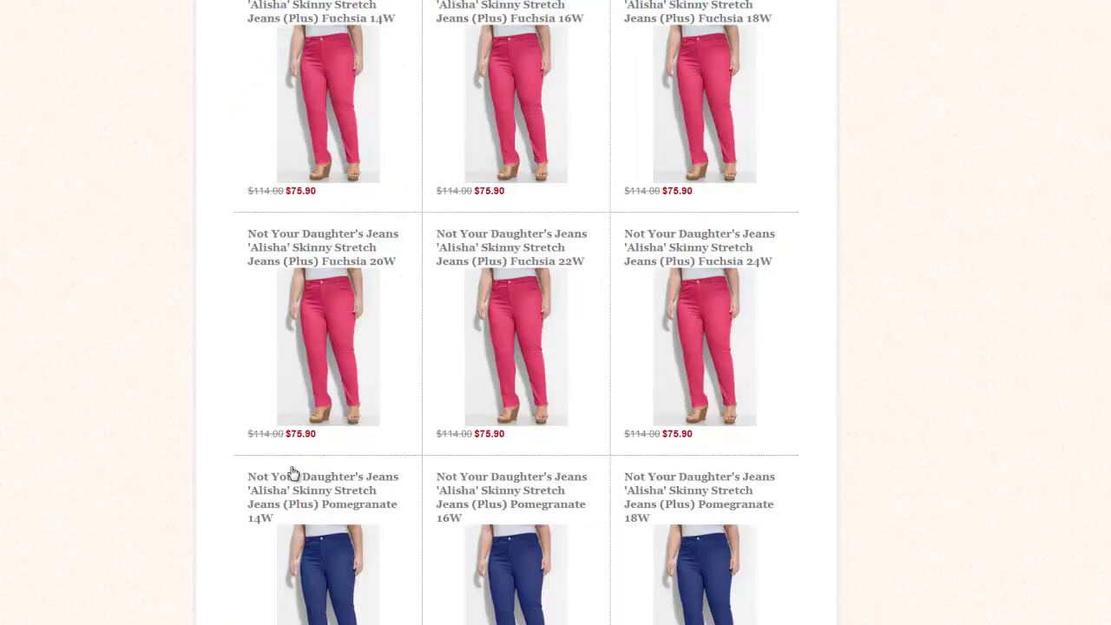
{"action": "scroll", "coordinate": [292, 471], "scroll_direction": "down", "scroll_amount": 5}
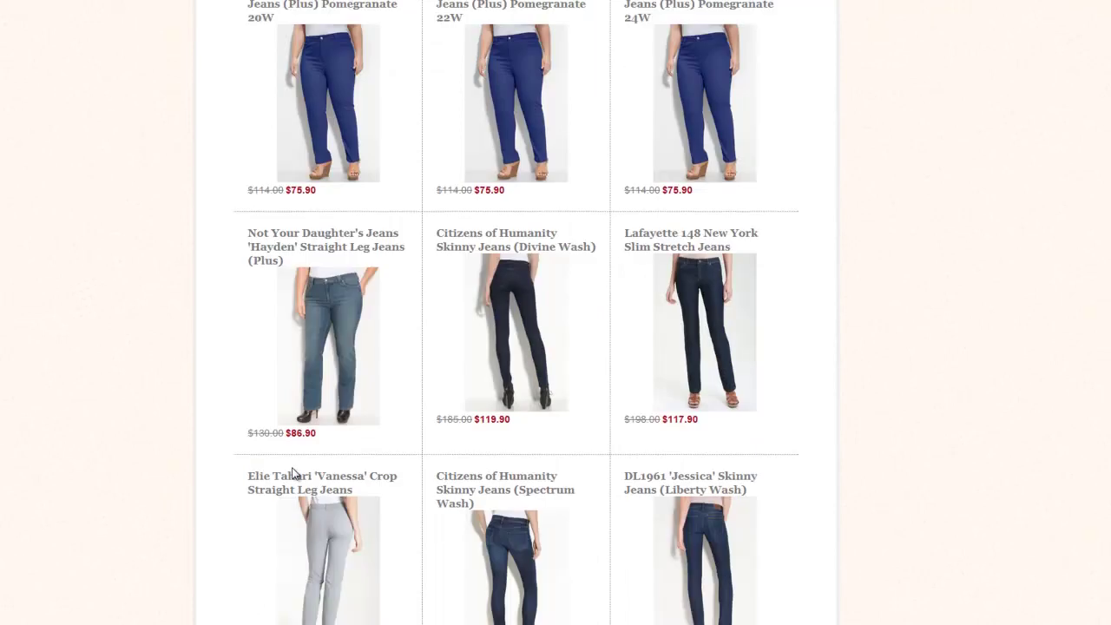
{"action": "scroll", "coordinate": [292, 473], "scroll_direction": "down", "scroll_amount": 3}
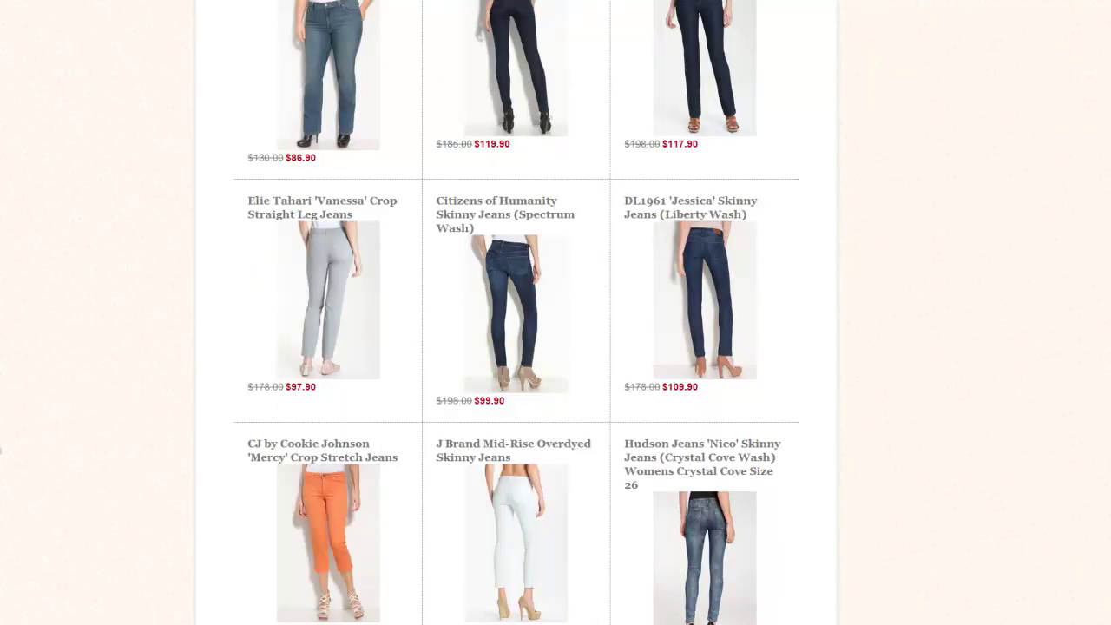